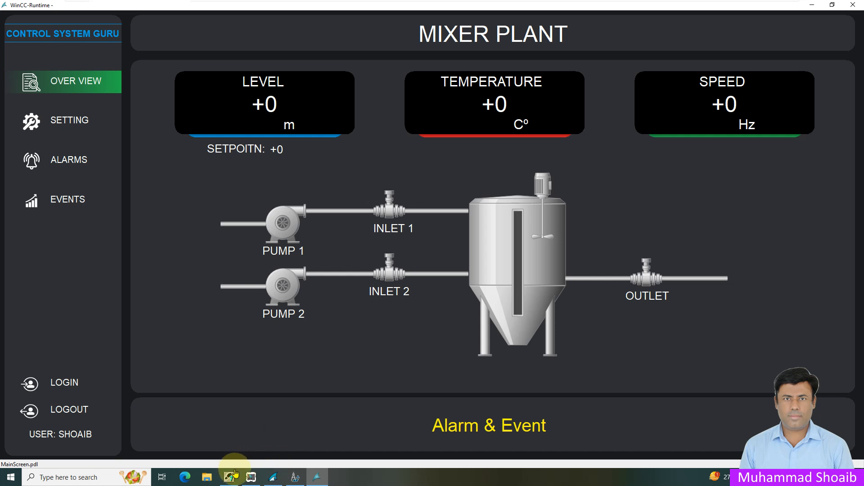
- In the S7-PLCSIM simulator, switch bit 2 of input byte IB 0 on and off, and switch on bit 3
left_click(251, 481)
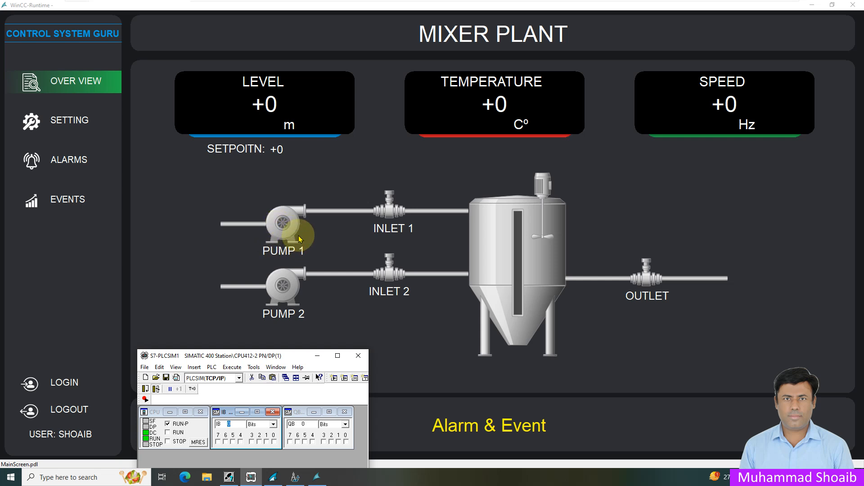
left_click(260, 442)
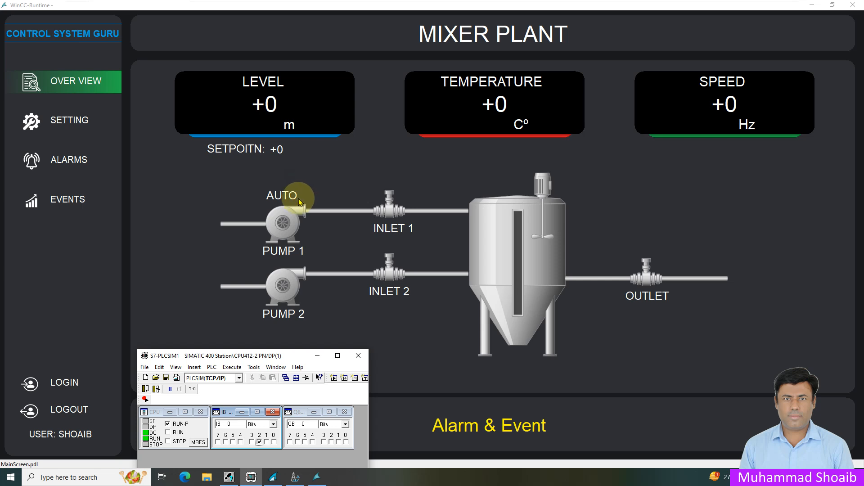
left_click(260, 441)
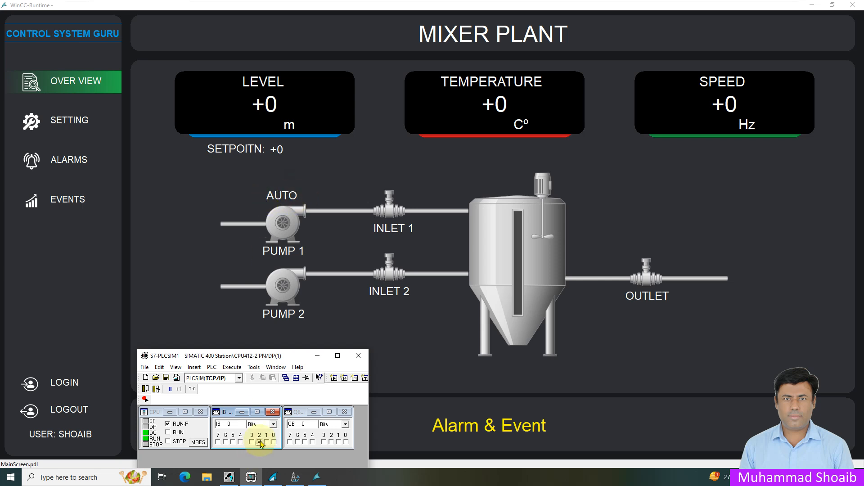
left_click(252, 442)
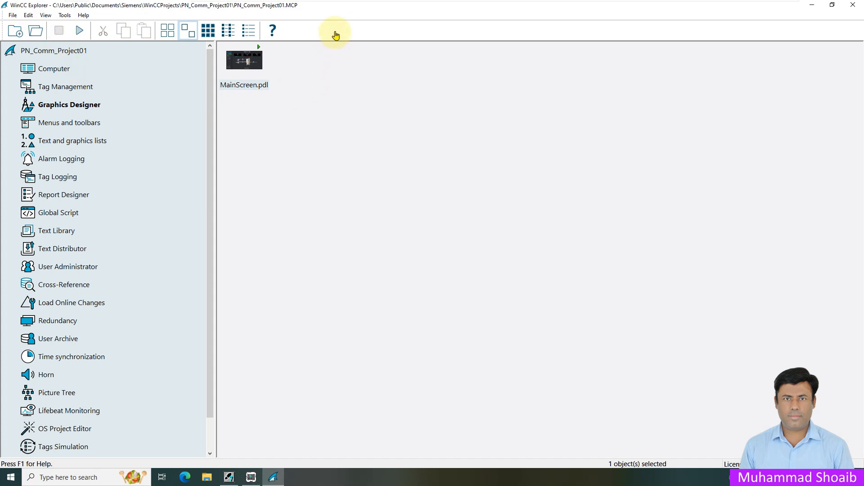
- Open the MainScreen.pdl picture from the WinCC project for editing in Graphics Designer
double_click(242, 88)
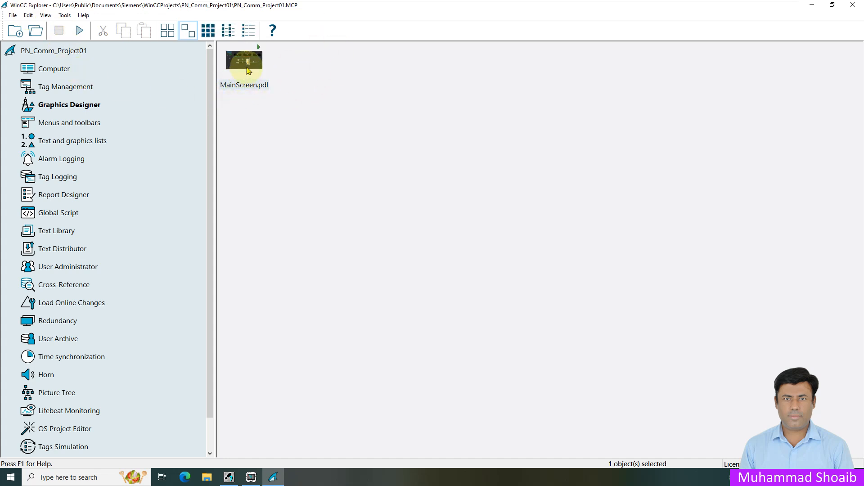
right_click(248, 64)
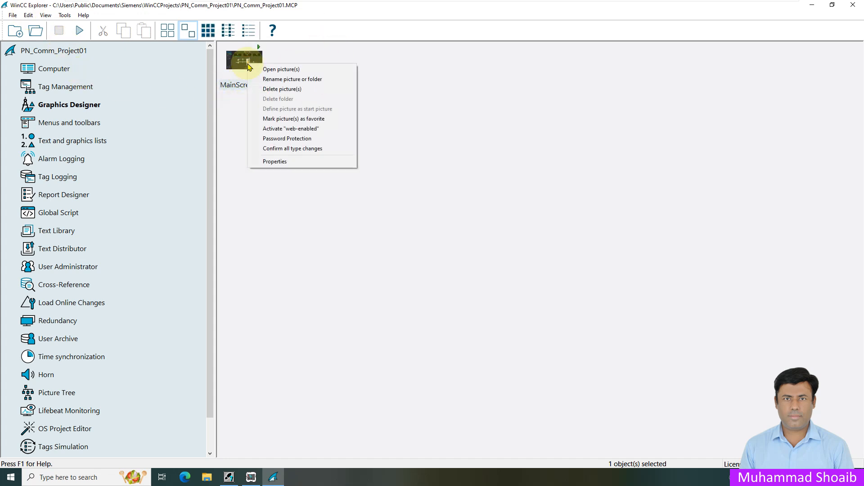
left_click(277, 70)
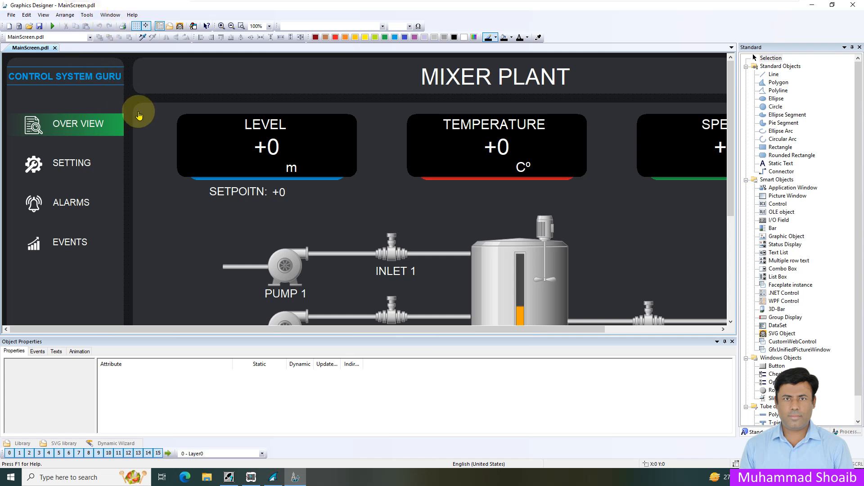
- Place a static text object above Pump 1 and enter AUTO as its text
left_click(775, 166)
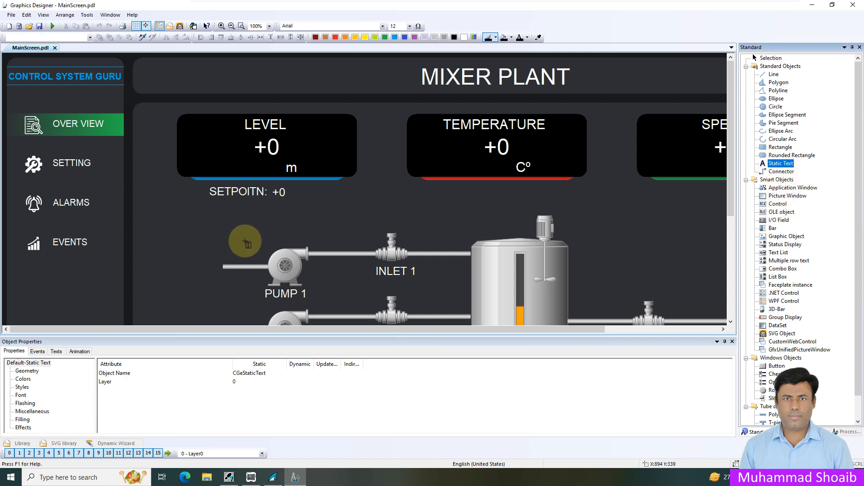
left_click(268, 229)
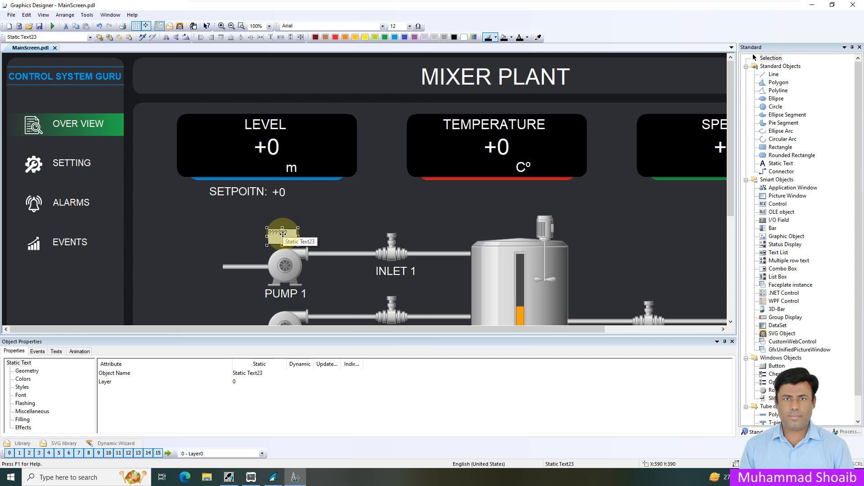
double_click(283, 233)
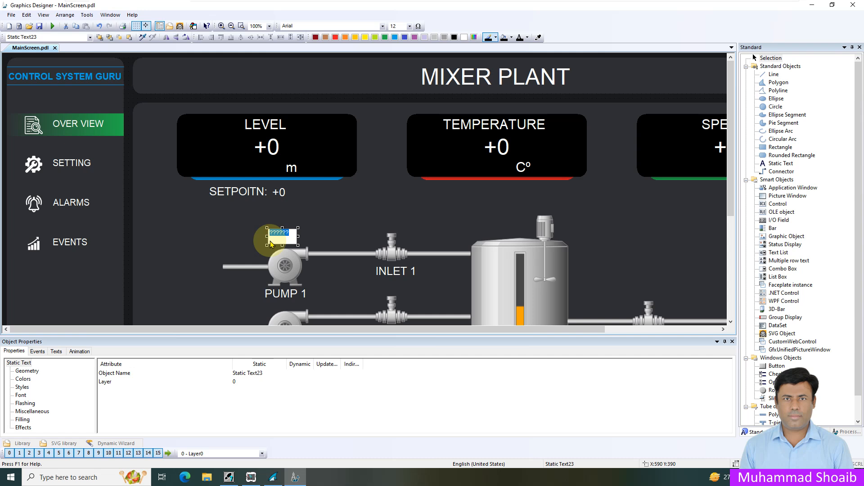
type("A")
key("Return")
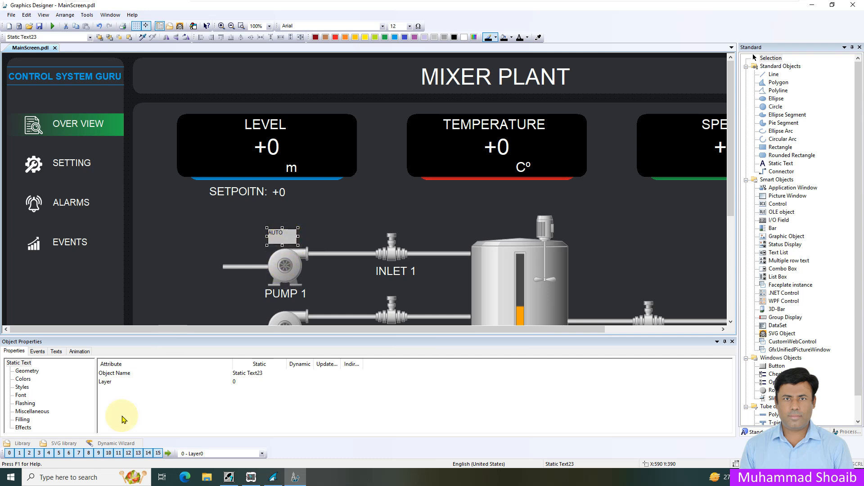
- Set the AUTO label's Global Color Scheme effect to No
left_click(30, 425)
left_click(23, 427)
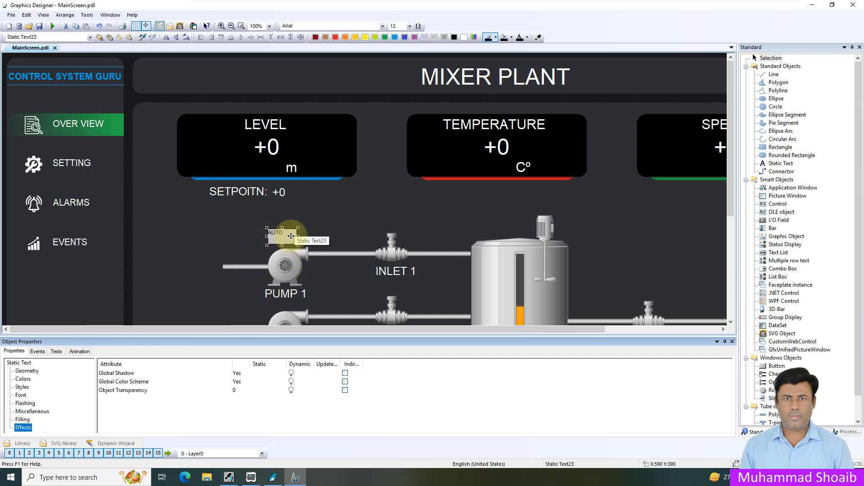
left_click(132, 384)
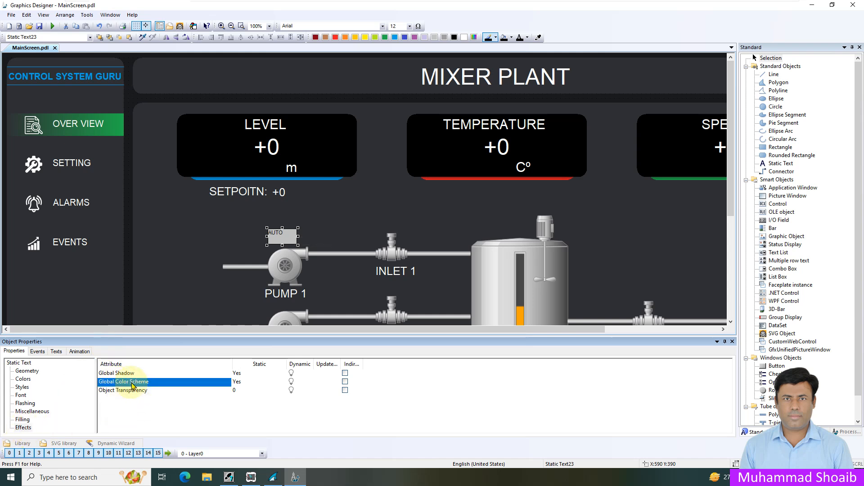
double_click(132, 385)
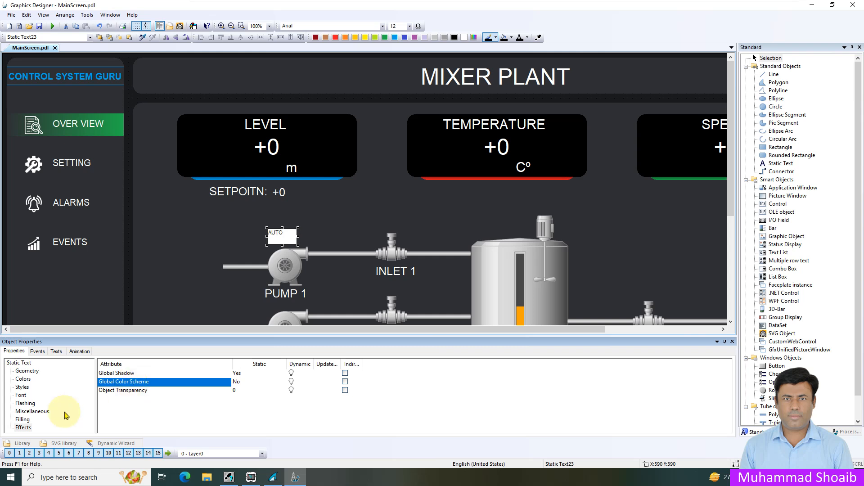
- Give the AUTO label the transparent fill pattern 1 and lower its line weight one level to remove the border
left_click(23, 388)
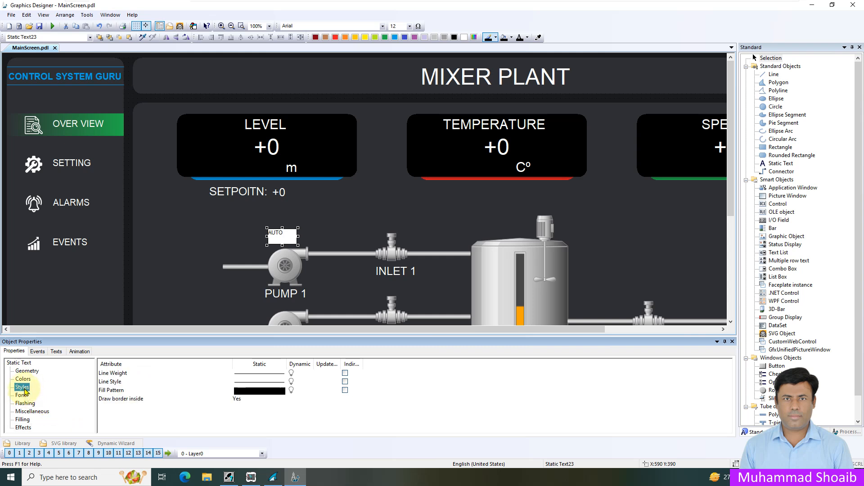
double_click(260, 390)
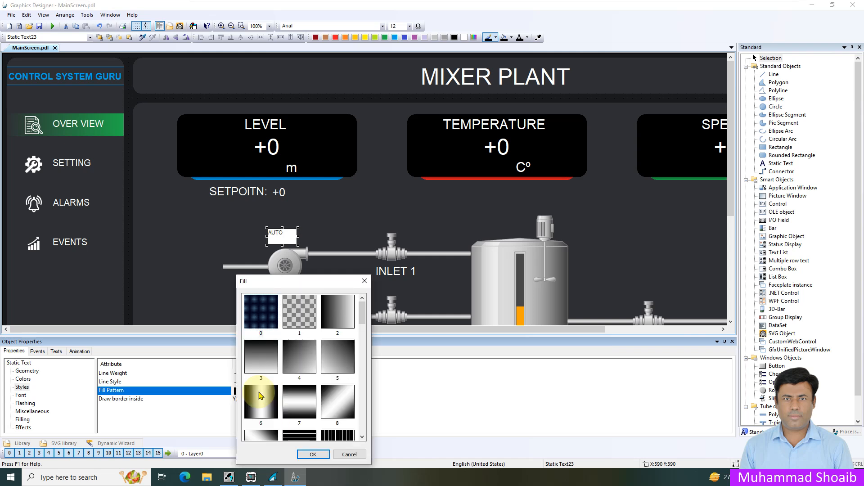
left_click(299, 315)
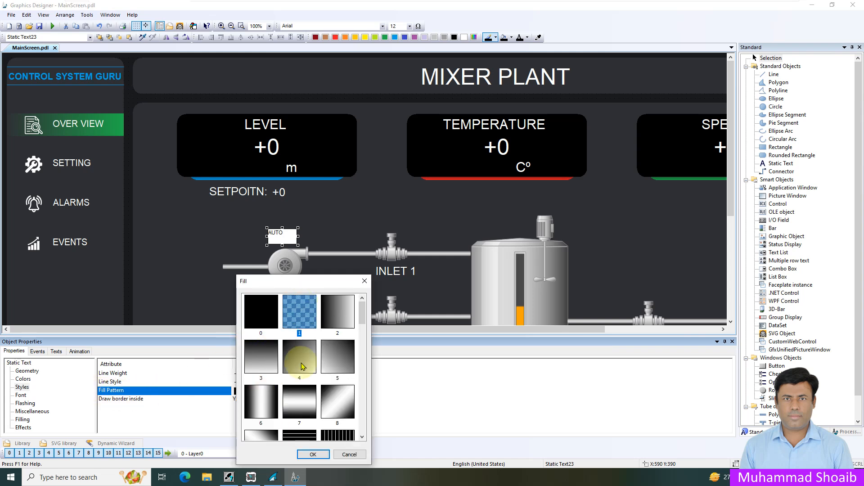
left_click(312, 454)
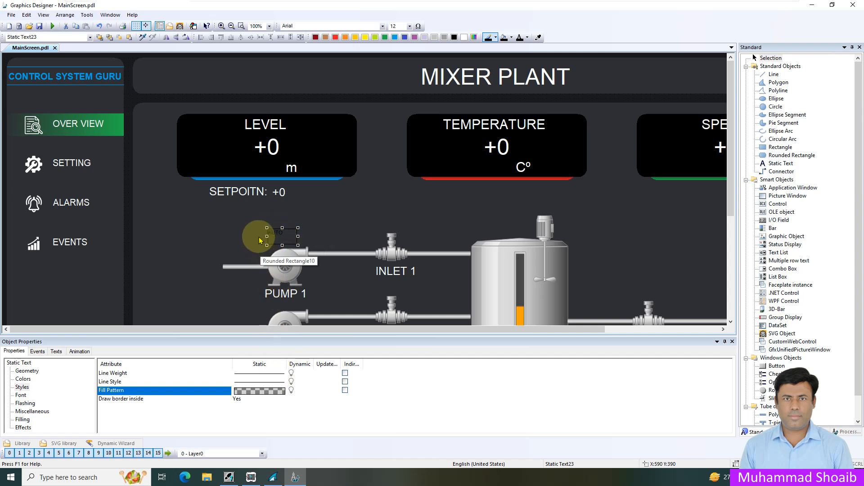
double_click(279, 377)
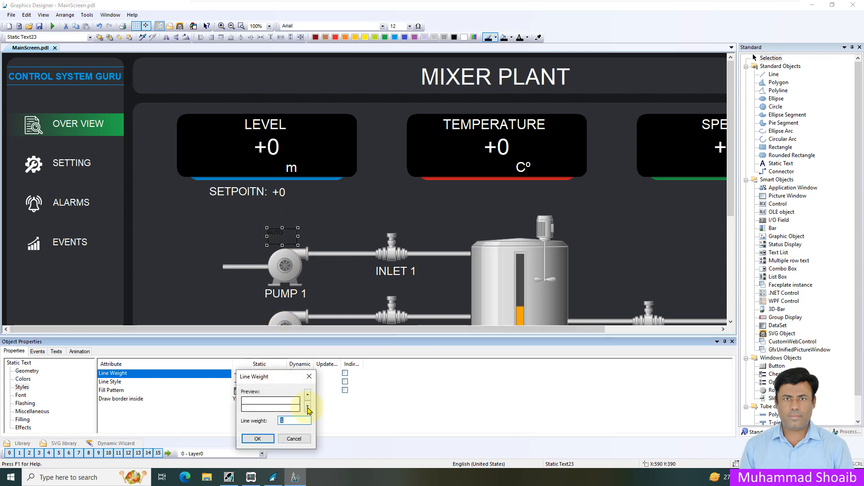
left_click(308, 407)
left_click(258, 438)
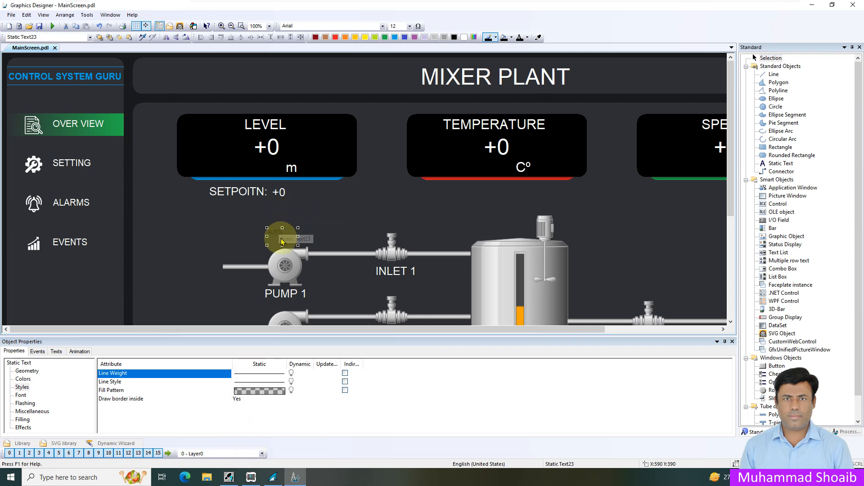
- Set the AUTO label's font size to 20, raise it to 25, and widen the text box slightly to fit
left_click(21, 394)
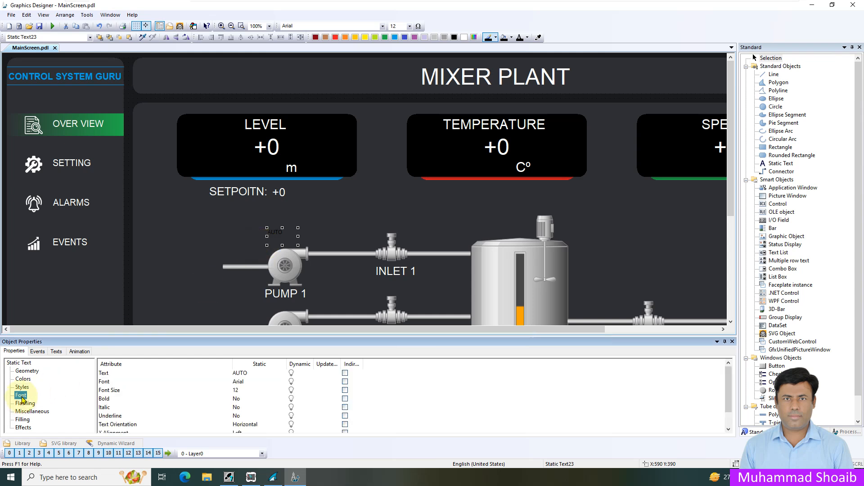
double_click(246, 389)
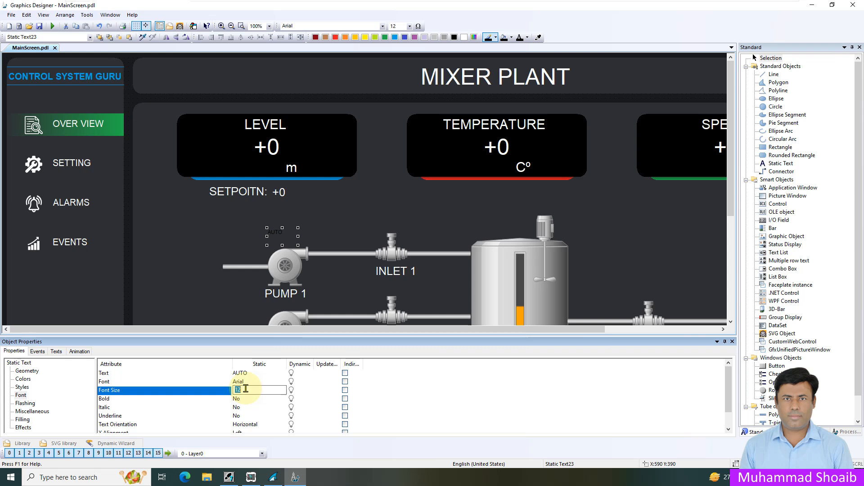
type("20")
key("Return")
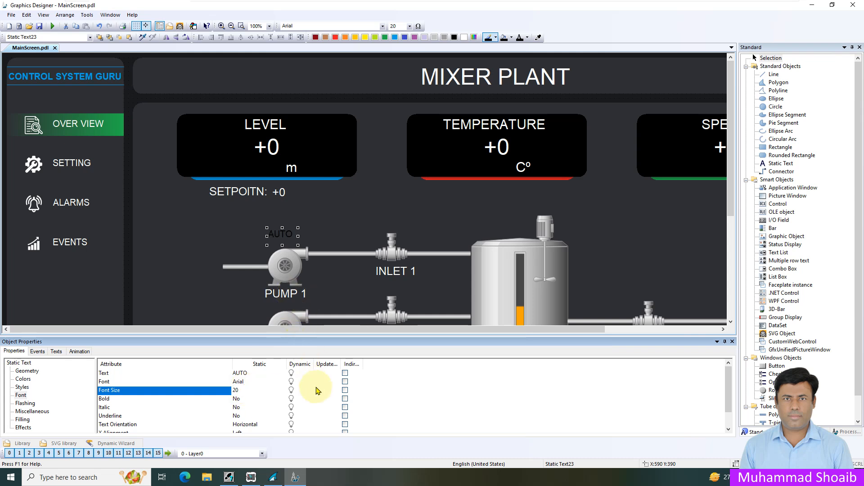
double_click(245, 390)
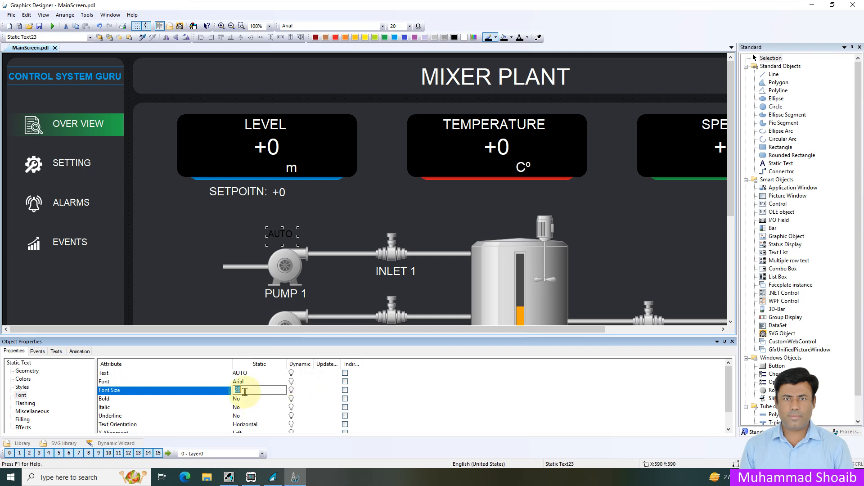
type("25")
key("Return")
left_click_drag(297, 237, 300, 236)
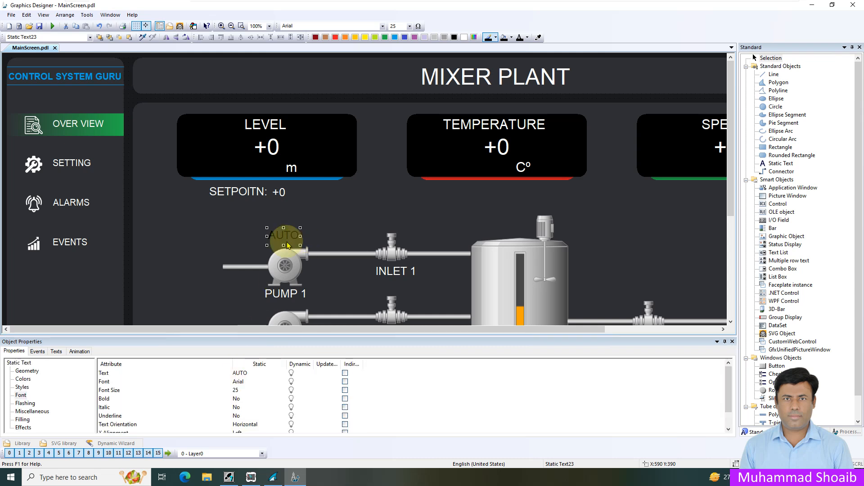
- Change the AUTO label's font color to white
left_click(21, 395)
left_click(22, 388)
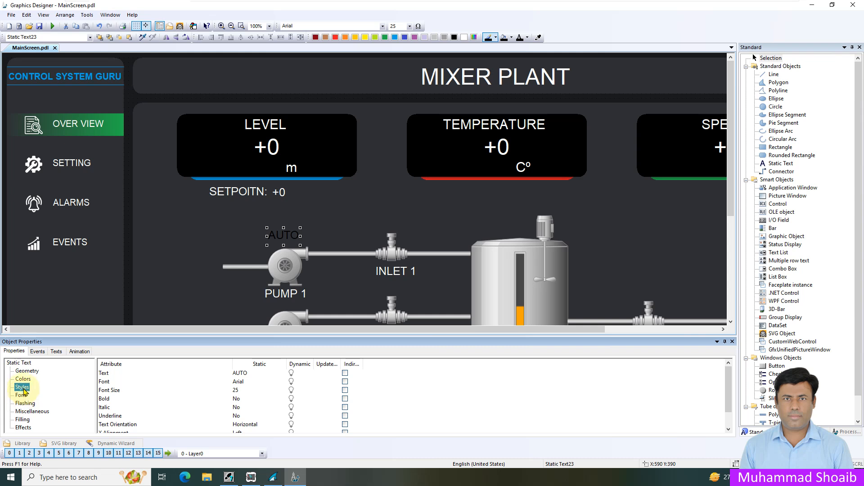
left_click(23, 380)
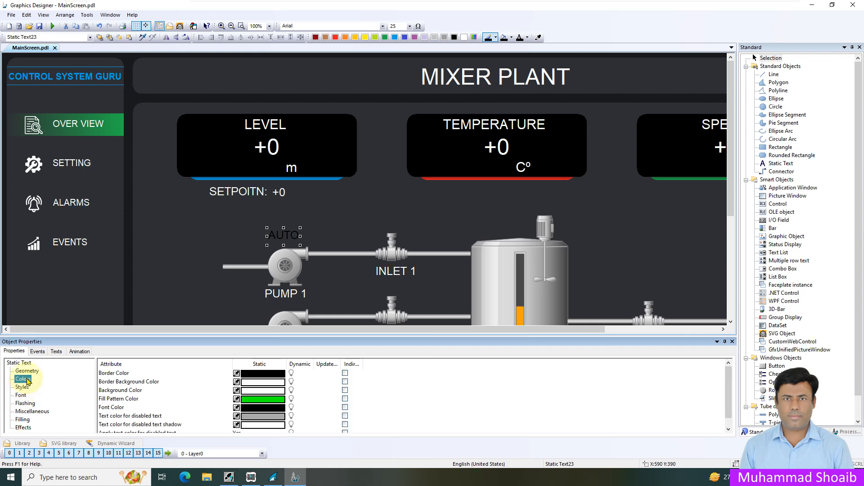
double_click(252, 407)
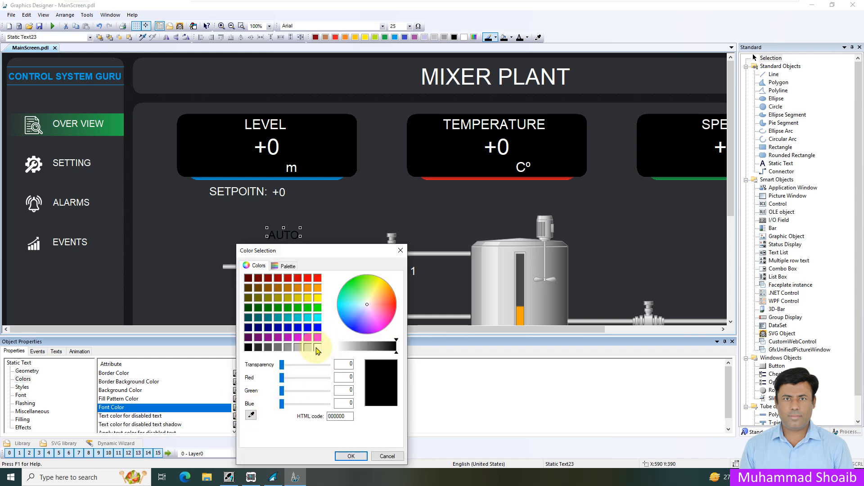
left_click(318, 347)
left_click(351, 456)
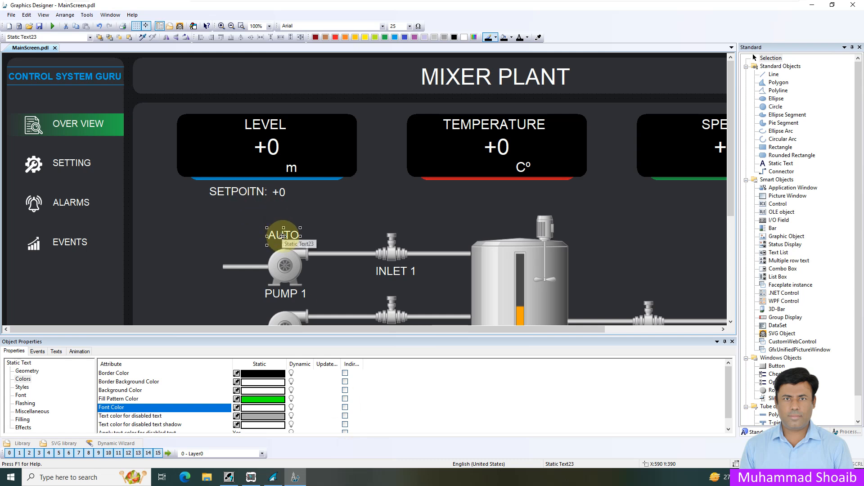
- Duplicate the AUTO label and place the copy directly beside the original on its right
right_click(283, 236)
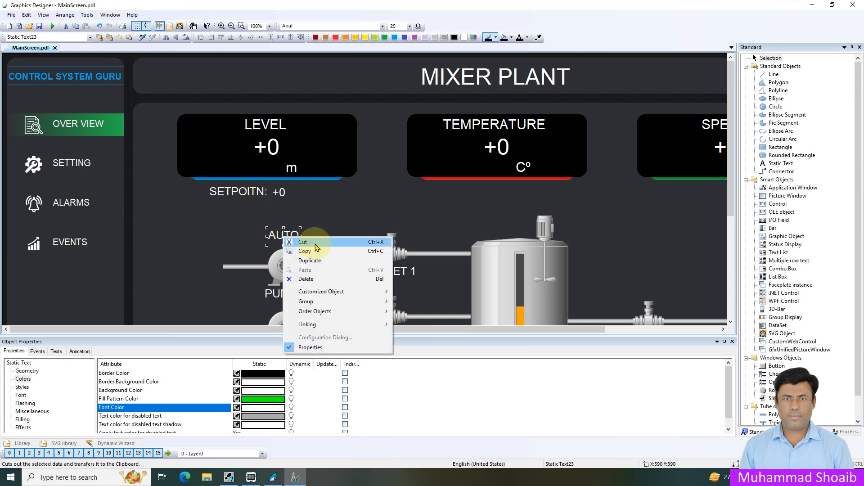
left_click(321, 264)
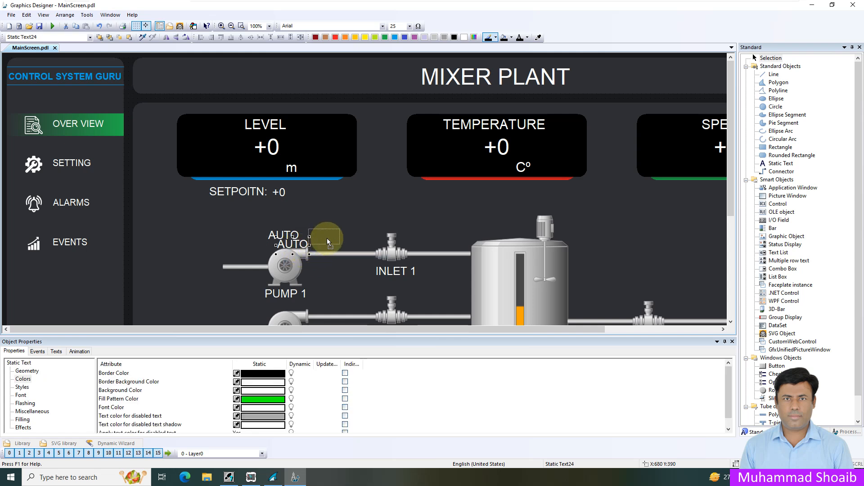
left_click_drag(327, 238, 327, 238)
- Change the duplicated label's text to MANUAL and widen its box until the whole word fits
left_click(57, 352)
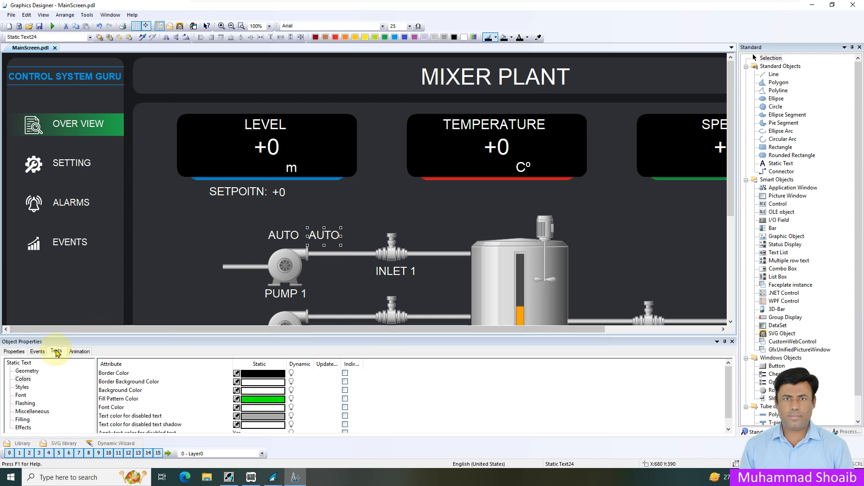
double_click(169, 373)
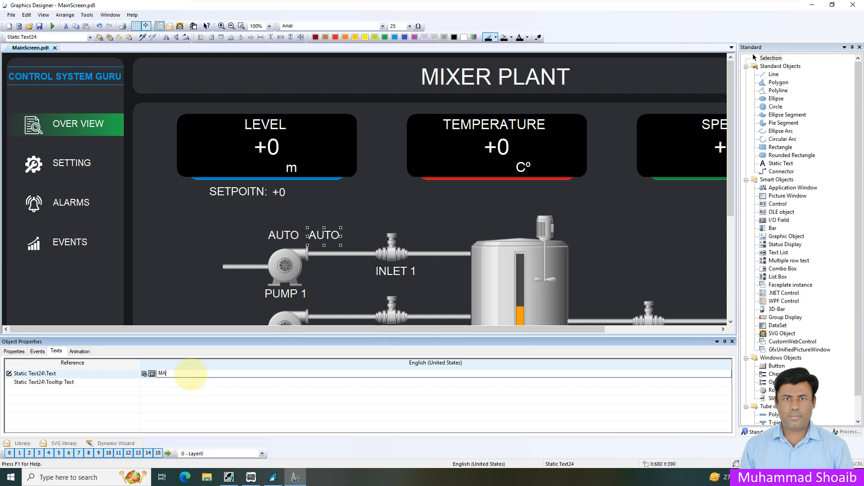
type("MANUAL")
key("Return")
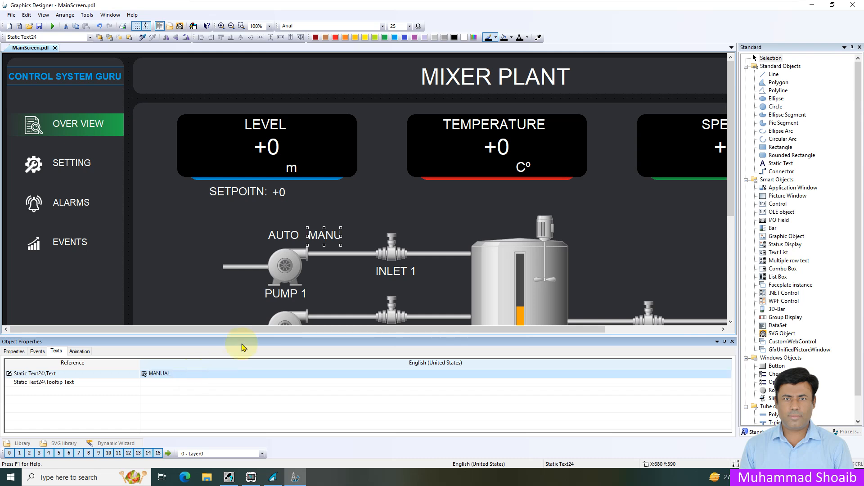
mouse_move(340, 236)
left_mouse_down()
mouse_move(363, 237)
mouse_move(335, 231)
left_mouse_up()
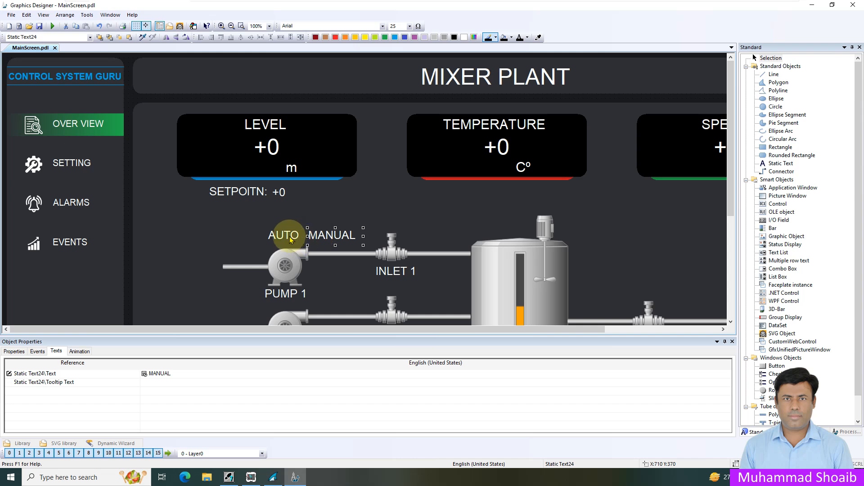
- Center the AUTO label horizontally over Pump 1 and place the MANUAL label directly above it
left_click(283, 233)
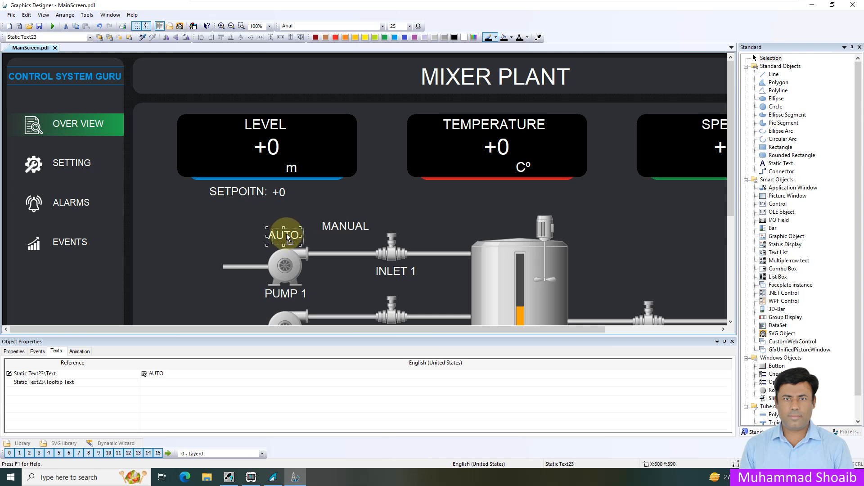
left_click(284, 255, "shift")
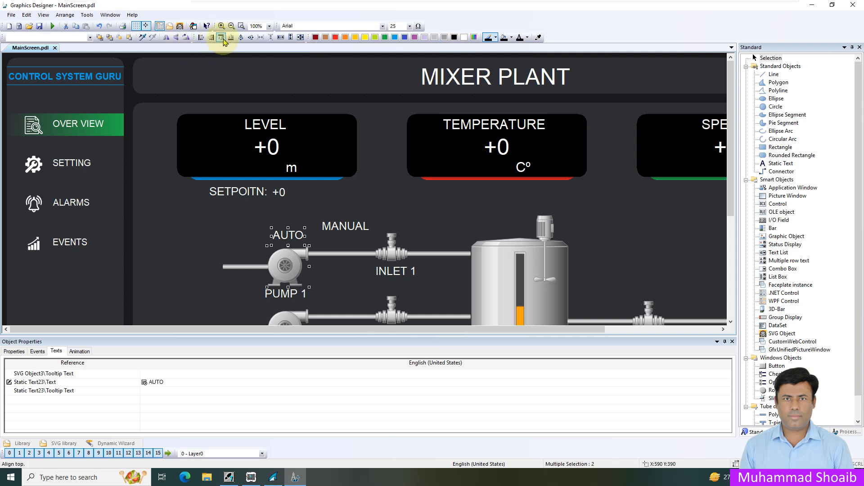
left_click(332, 225)
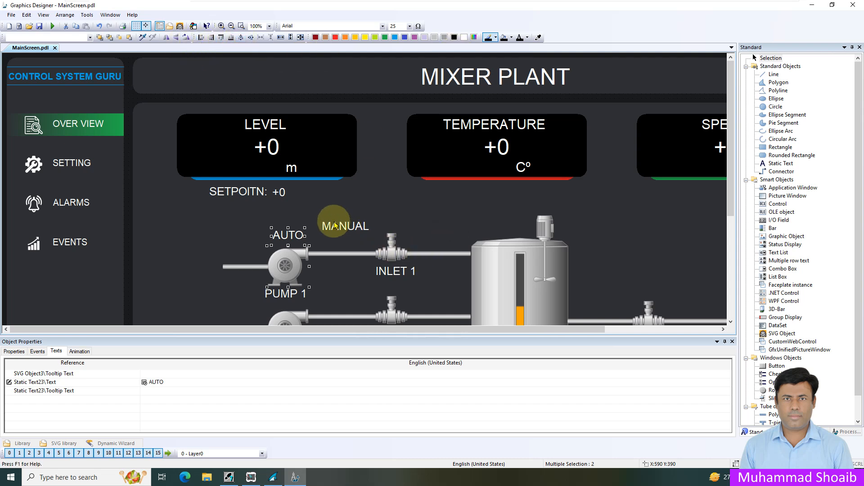
left_click(291, 262, "shift")
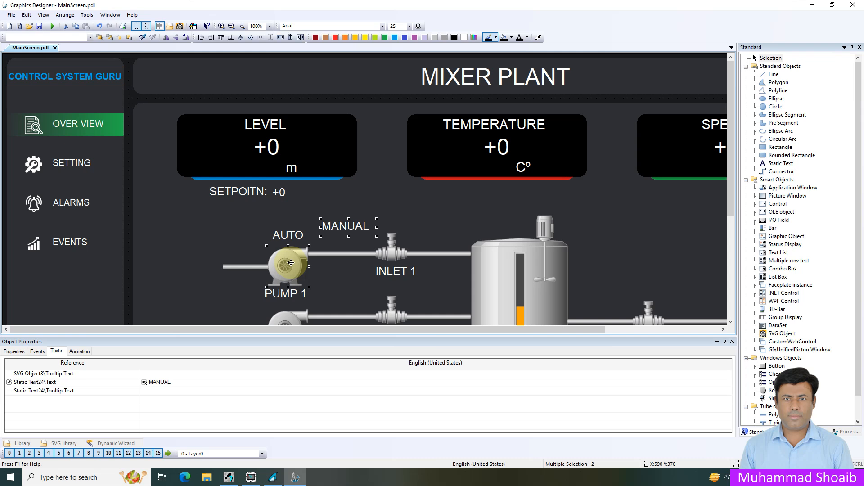
left_click(386, 253)
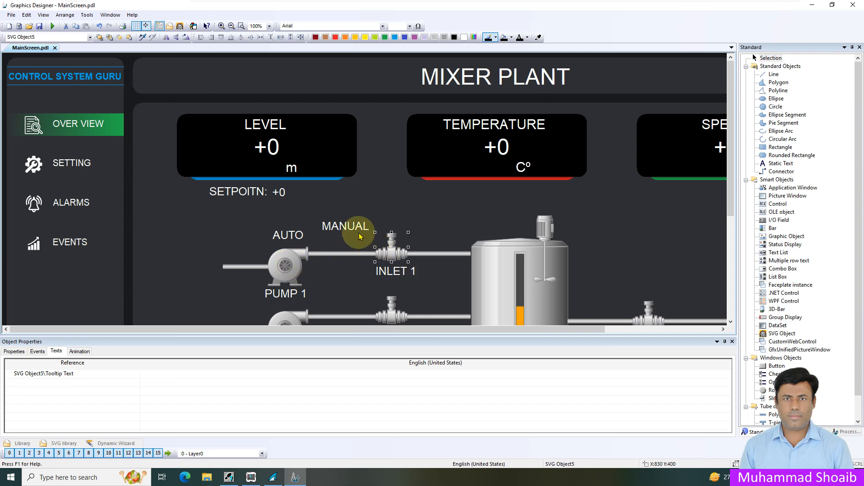
left_click(348, 225)
left_click_drag(347, 224, 284, 215)
- Try to center the MANUAL label and Pump 1 horizontally on each other
left_click(289, 269, "shift")
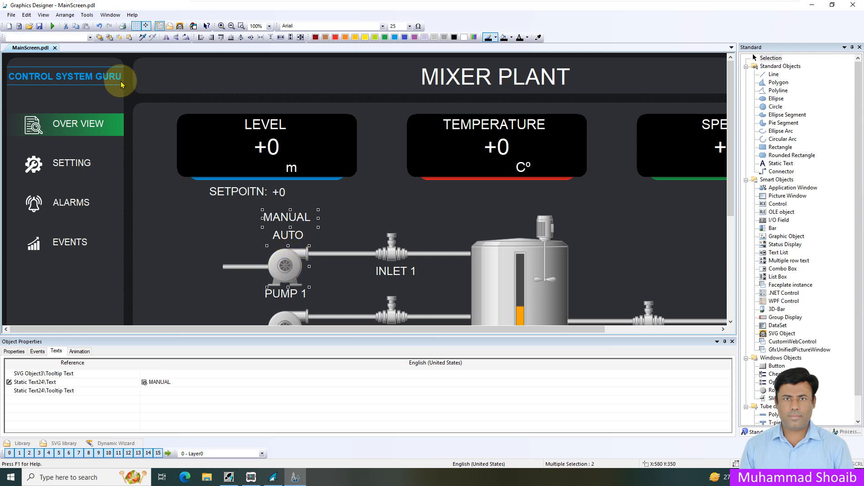
left_click(241, 39)
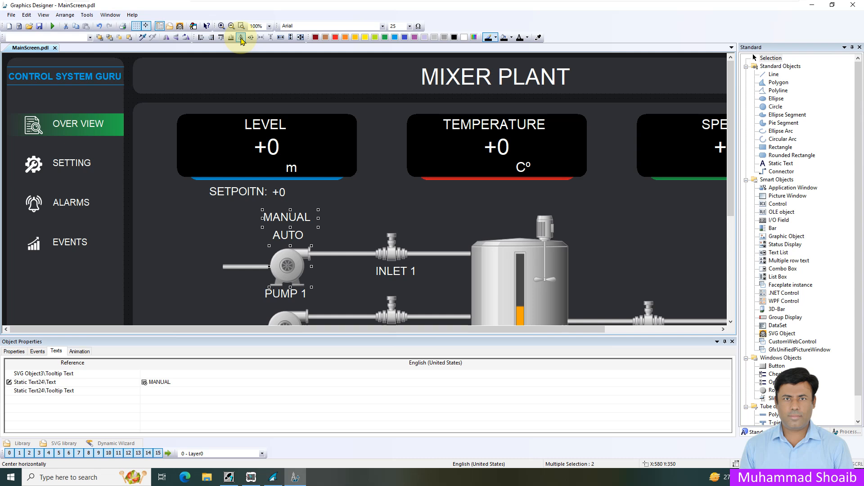
left_click(341, 270)
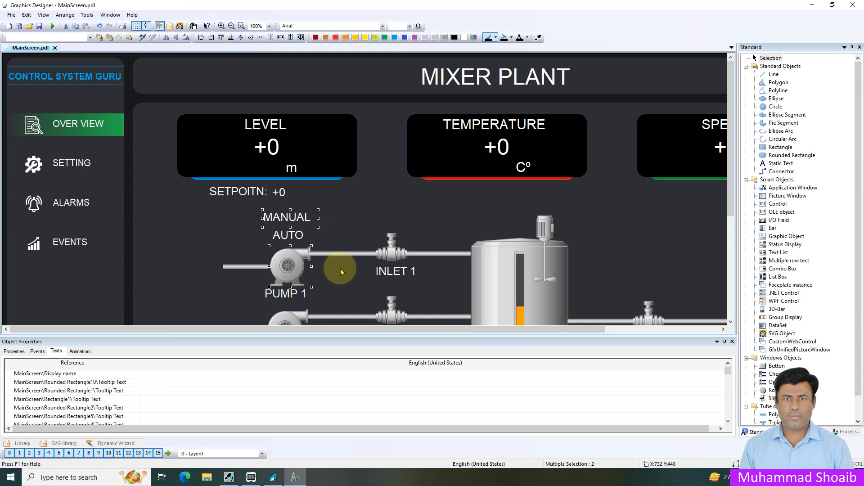
left_click(290, 262)
left_click(281, 217, "shift")
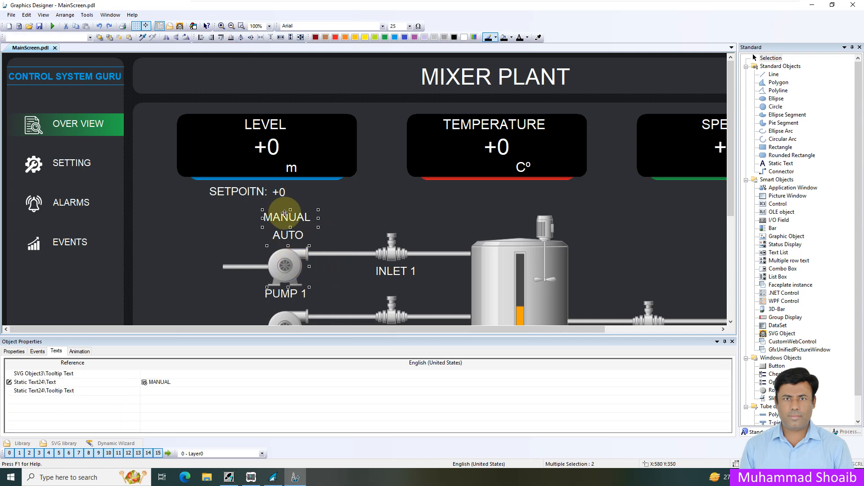
left_click(242, 39)
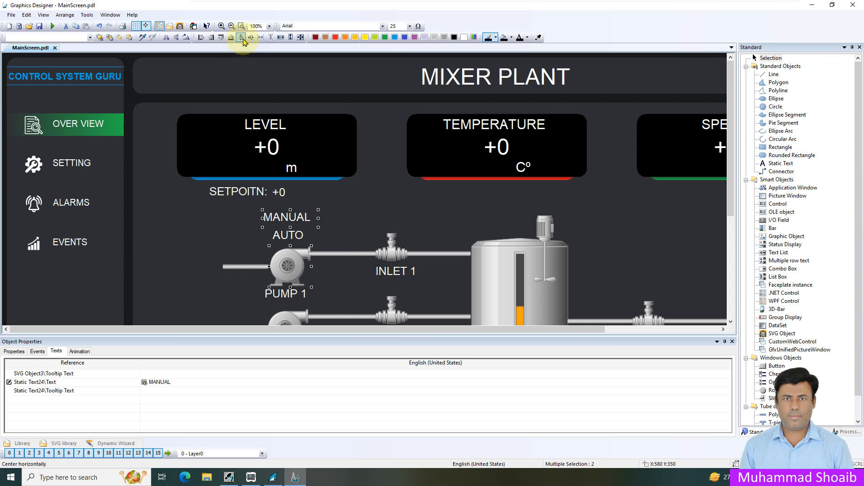
left_click(318, 242)
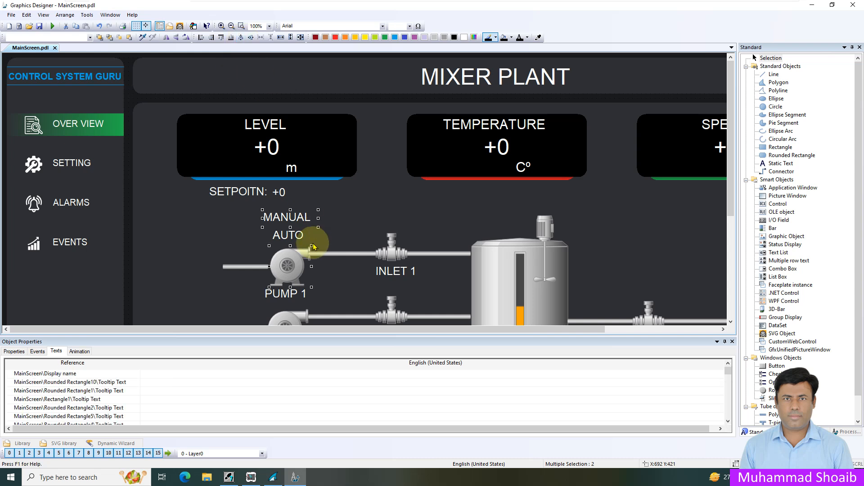
- Nudge the MANUAL label slightly down and to the right, closer to the AUTO label
left_click(293, 216)
left_click_drag(290, 216, 295, 221)
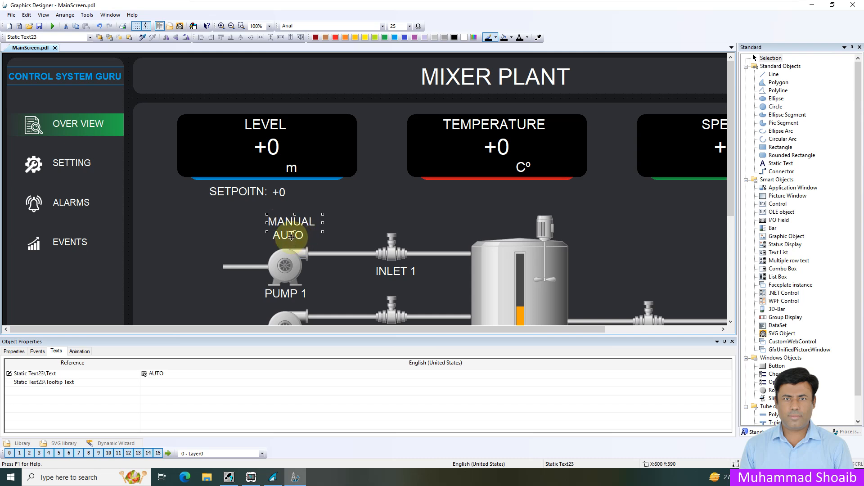
- Make the AUTO label's Display attribute dynamic with a Dynamic Dialog whose expression is the Pump1_Auto tag
left_click(14, 351)
left_click(291, 241)
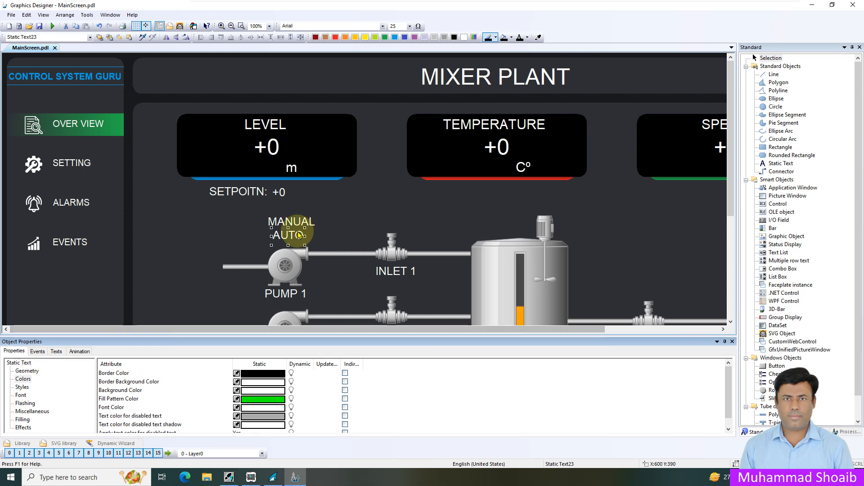
left_click(34, 412)
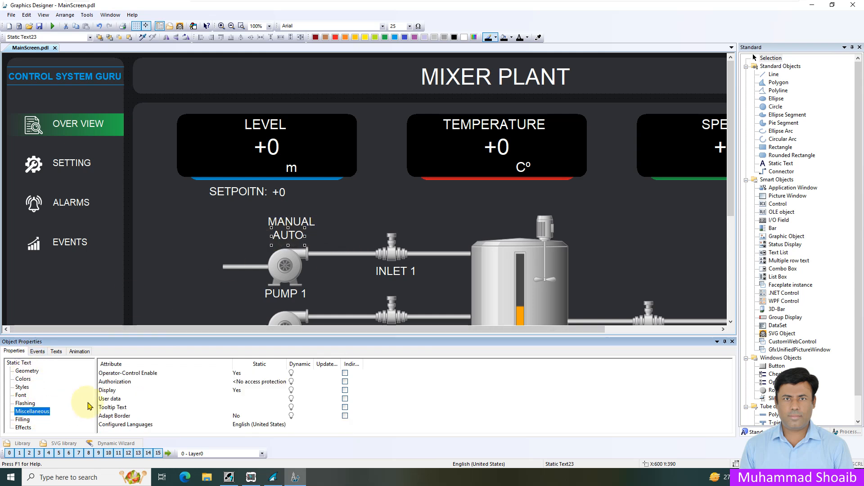
left_click(112, 390)
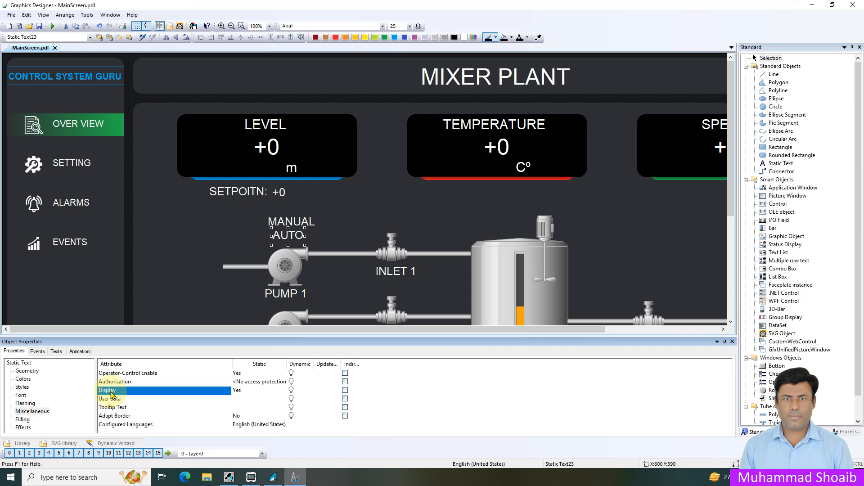
right_click(297, 391)
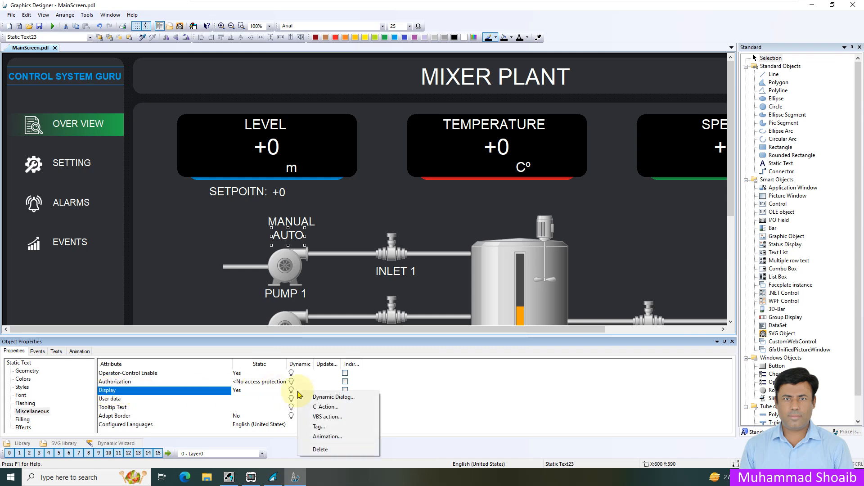
left_click(329, 401)
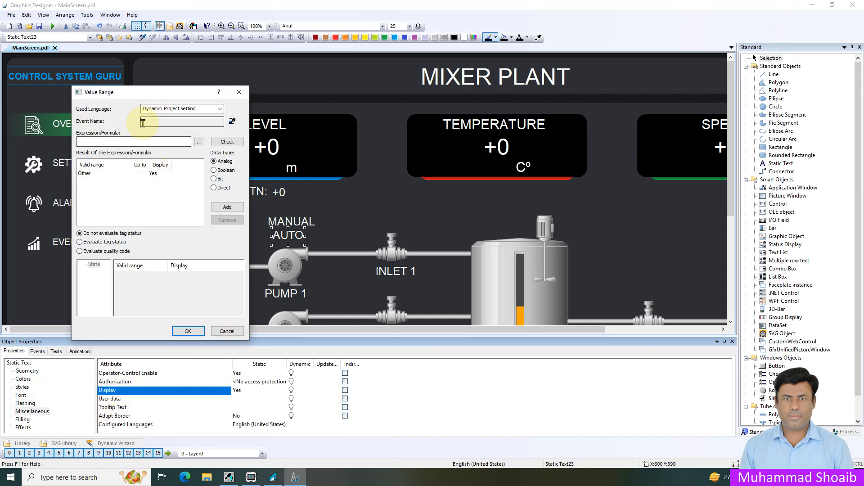
left_click(199, 142)
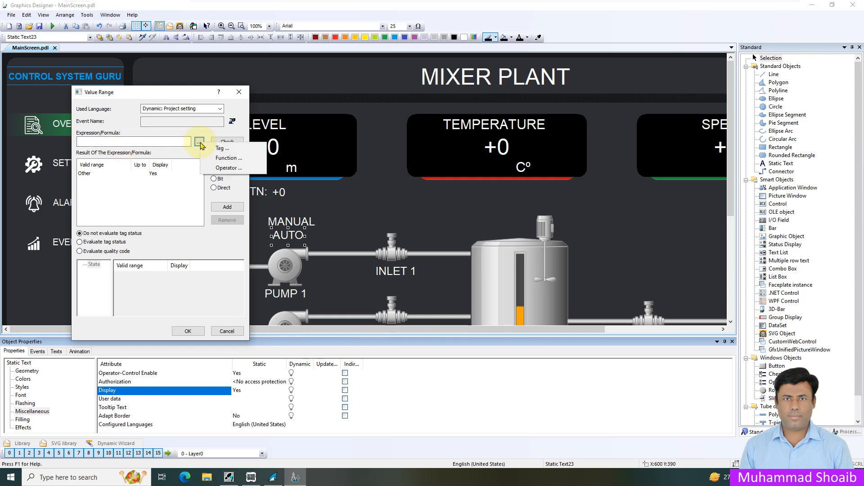
left_click(220, 149)
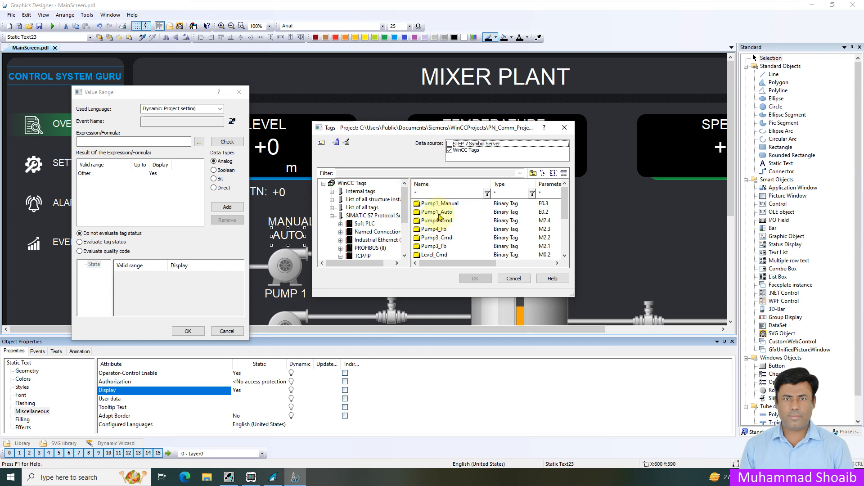
left_click(438, 214)
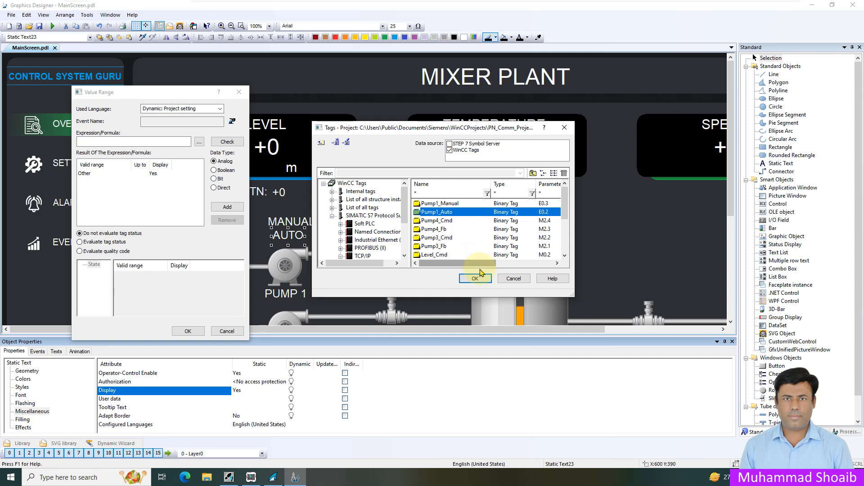
left_click_drag(476, 266, 435, 267)
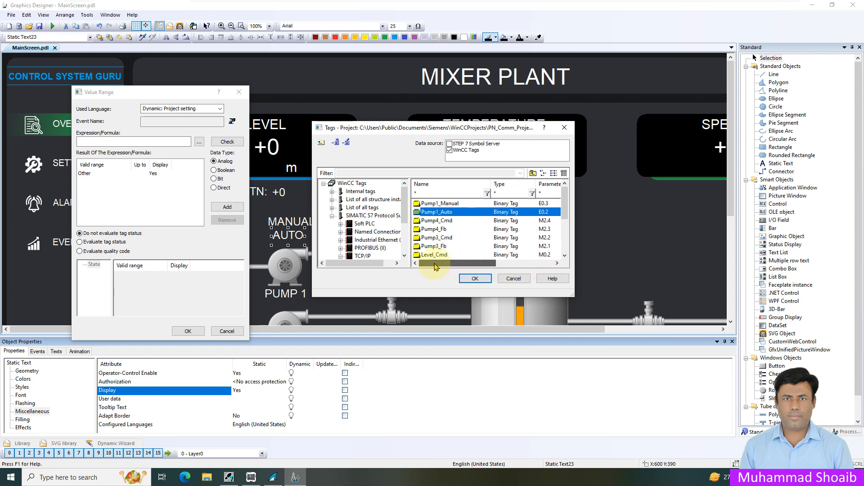
left_click(475, 278)
- Evaluate Pump1_Auto as Boolean, with the AUTO label's display set to No for FALSE, and apply the dynamic
left_click(214, 170)
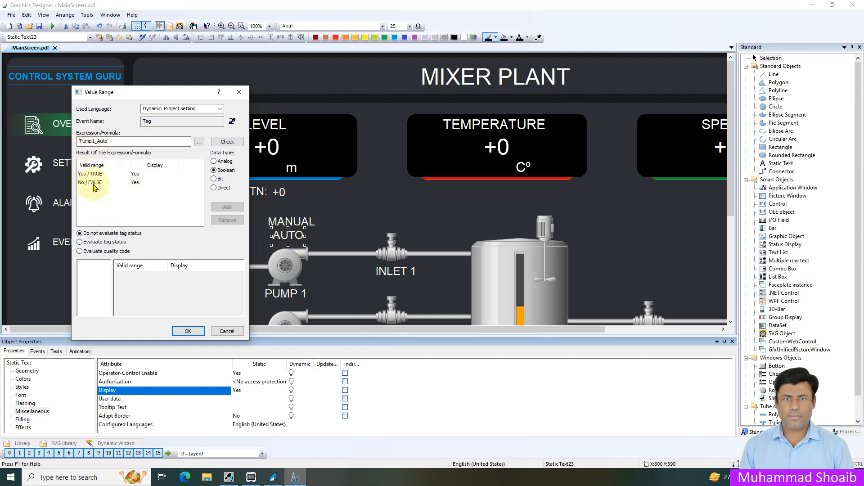
left_click(136, 185)
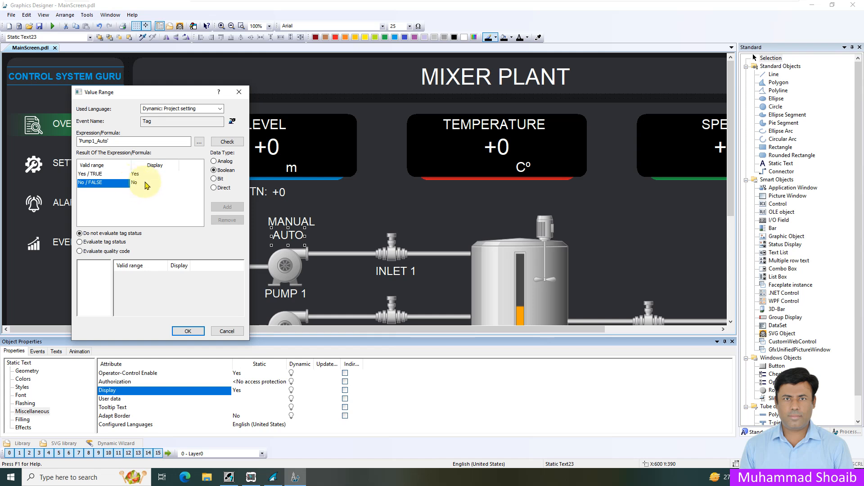
left_click(191, 331)
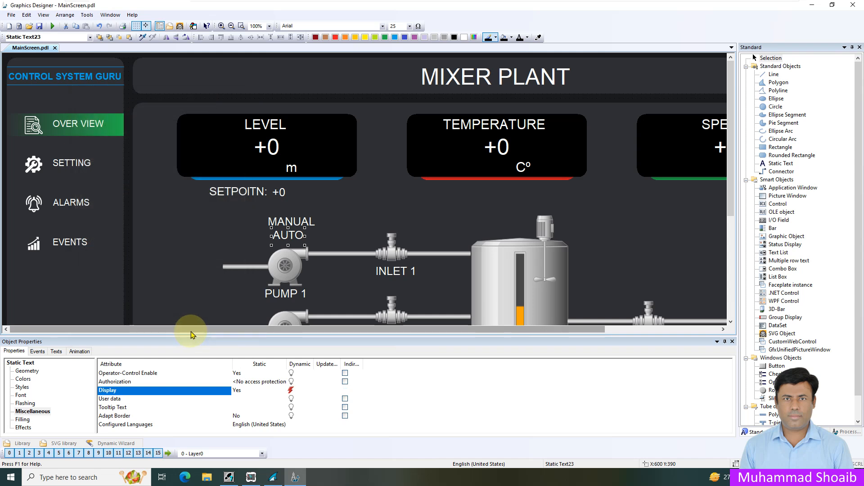
- Make the MANUAL label's Display attribute dynamic with a Dynamic Dialog whose expression is the Pump1_Manual tag
left_click(300, 220)
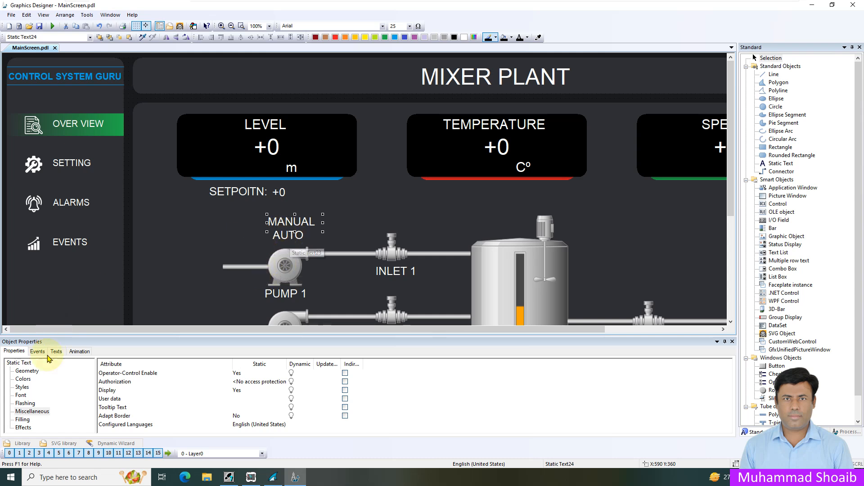
left_click(31, 411)
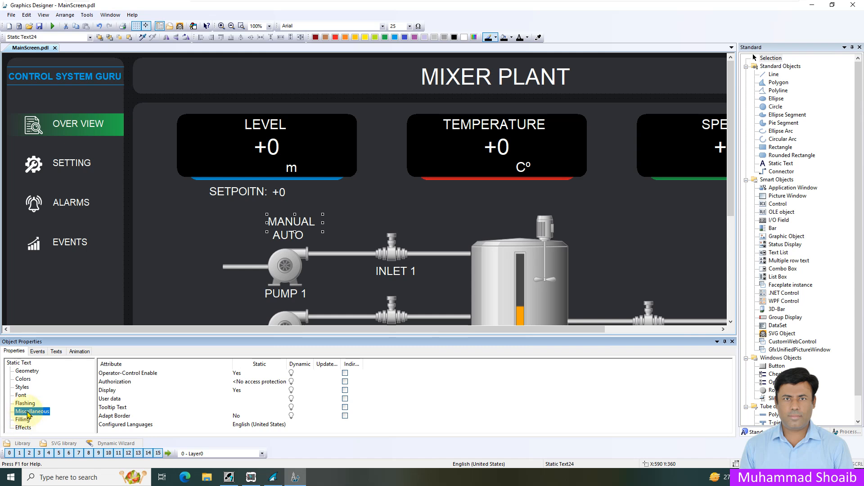
left_click(118, 391)
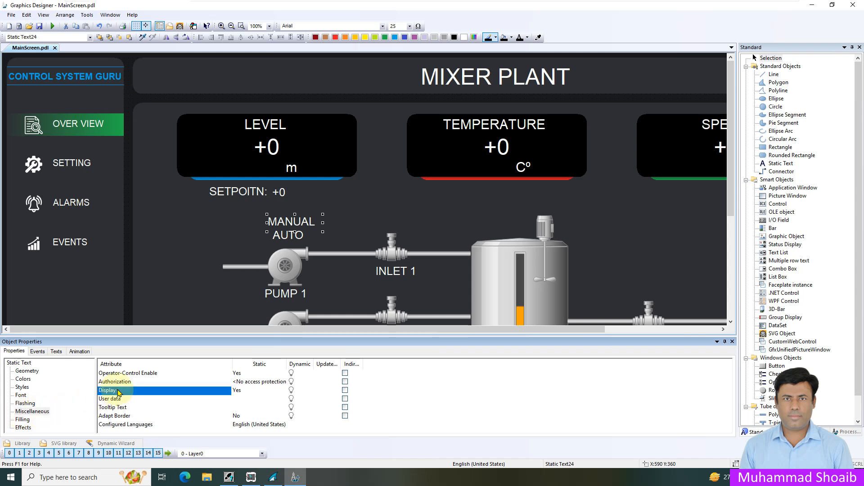
right_click(299, 393)
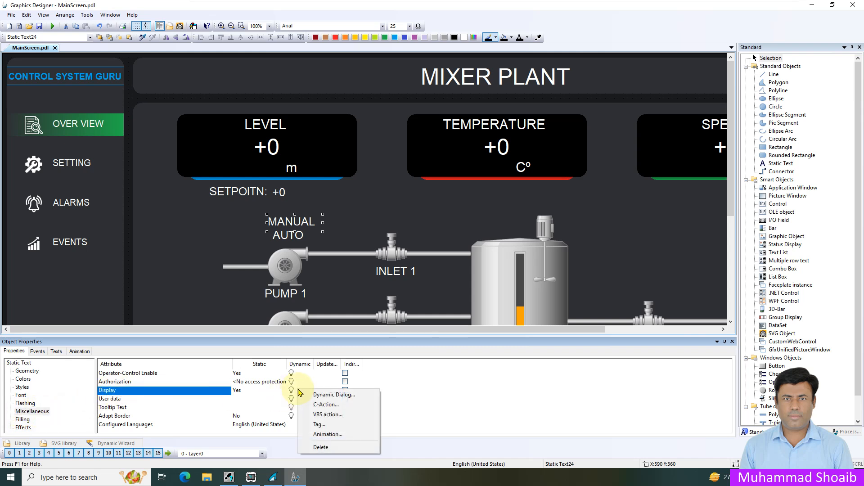
left_click(314, 399)
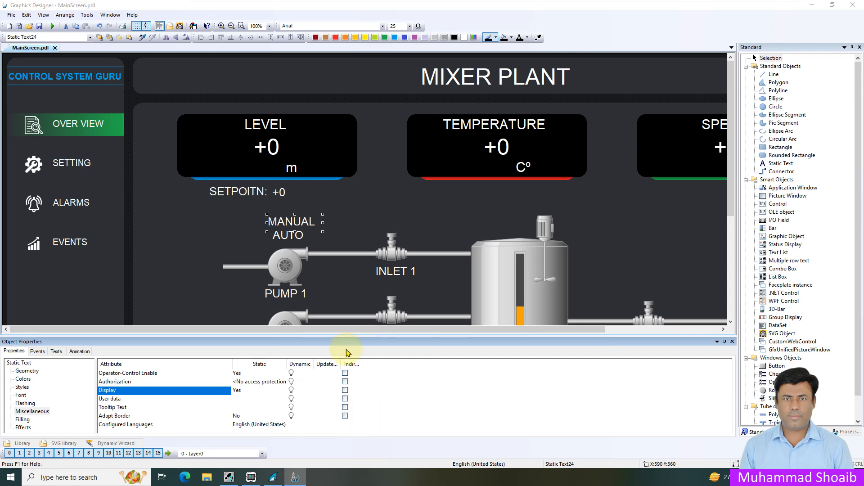
left_click(198, 142)
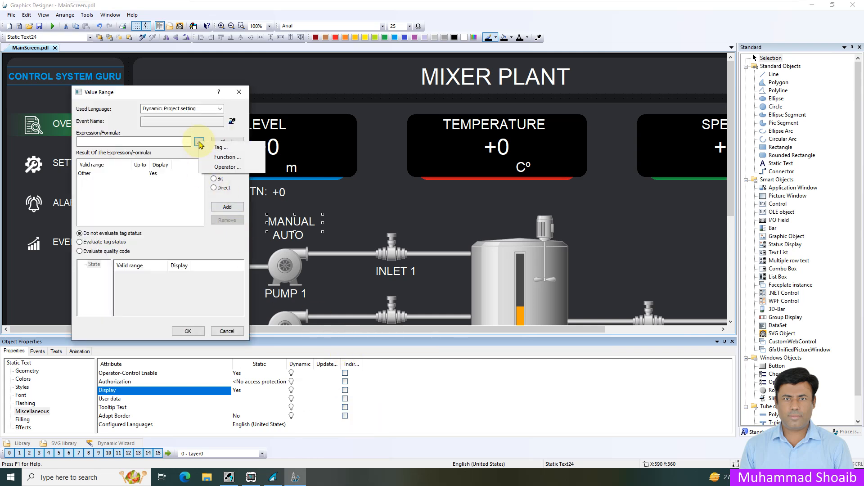
left_click(219, 148)
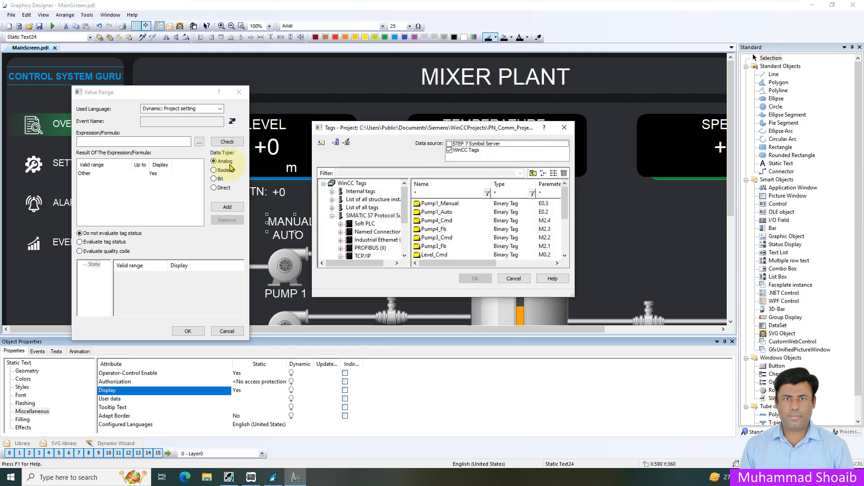
left_click(451, 205)
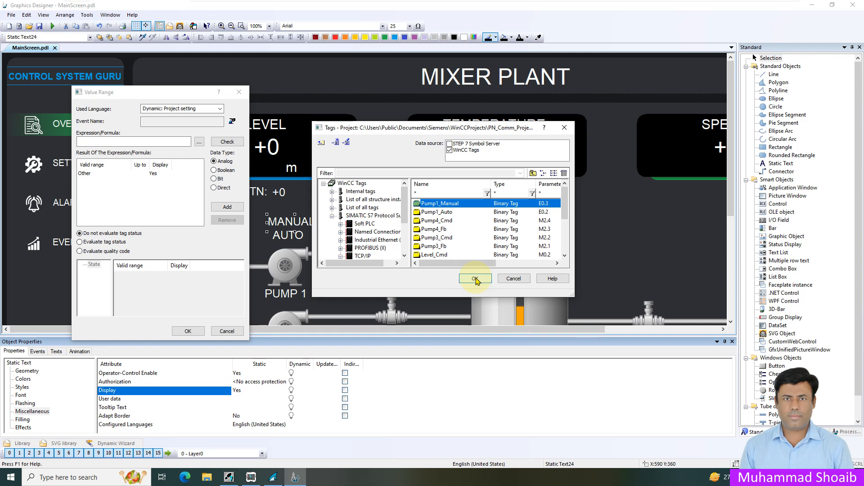
left_click(476, 279)
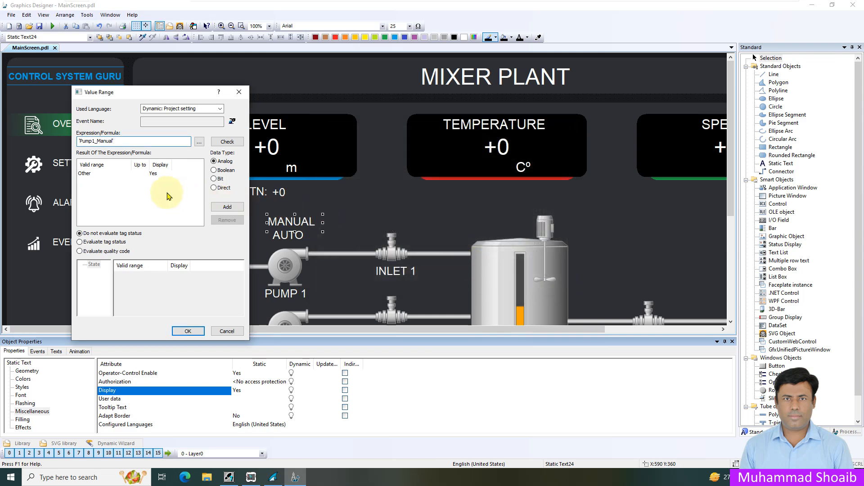
- Evaluate Pump1_Manual as Boolean and set the MANUAL label's display to No for FALSE
left_click(221, 172)
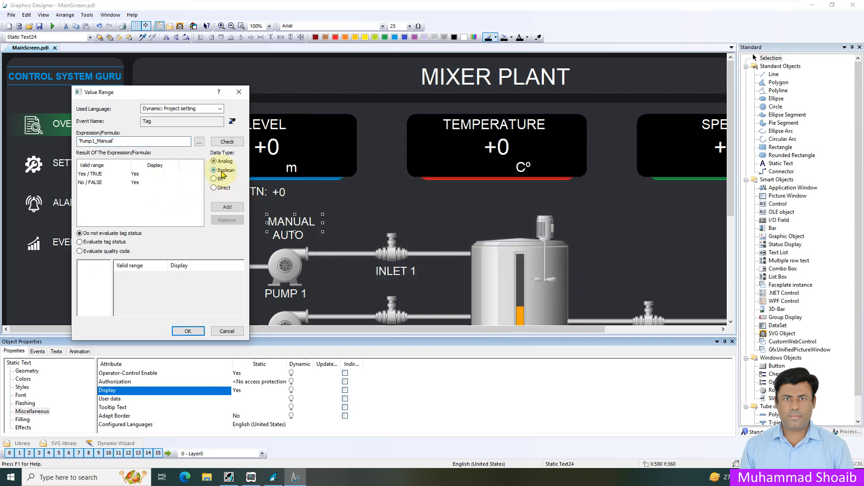
double_click(135, 183)
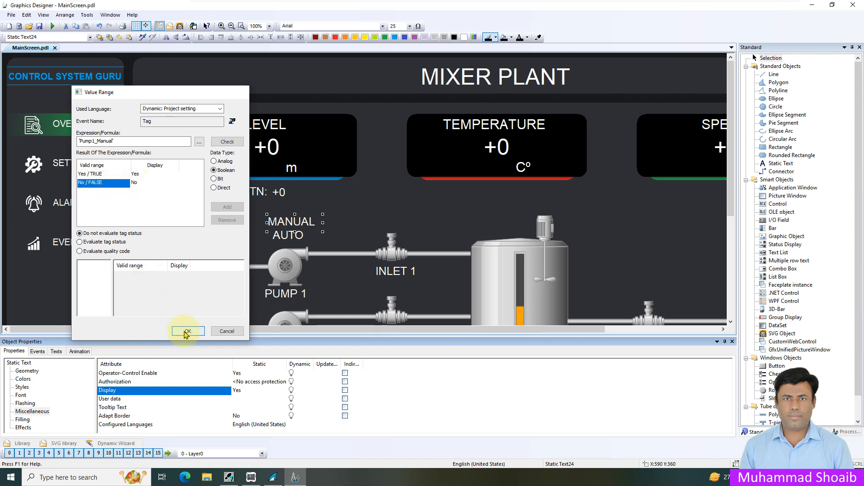
- Apply the MANUAL label's display dynamic, and top-align the MANUAL and AUTO labels above Pump 1 at Y 390
left_click(187, 331)
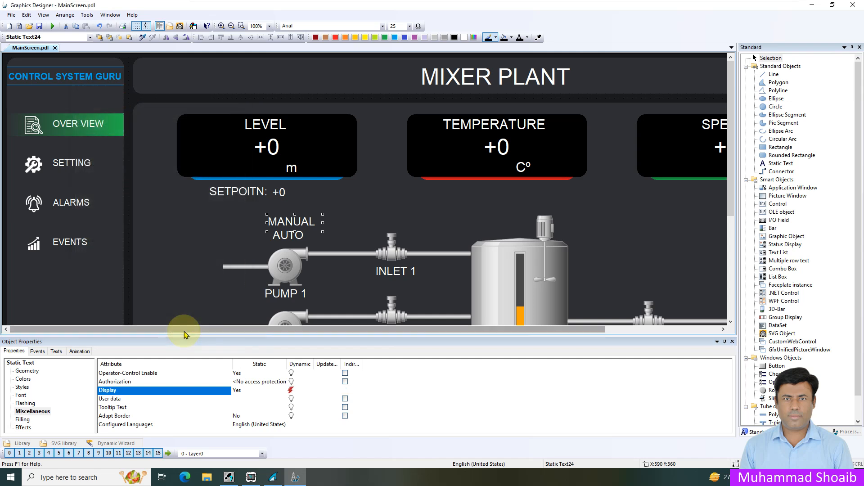
left_click(288, 235, "shift")
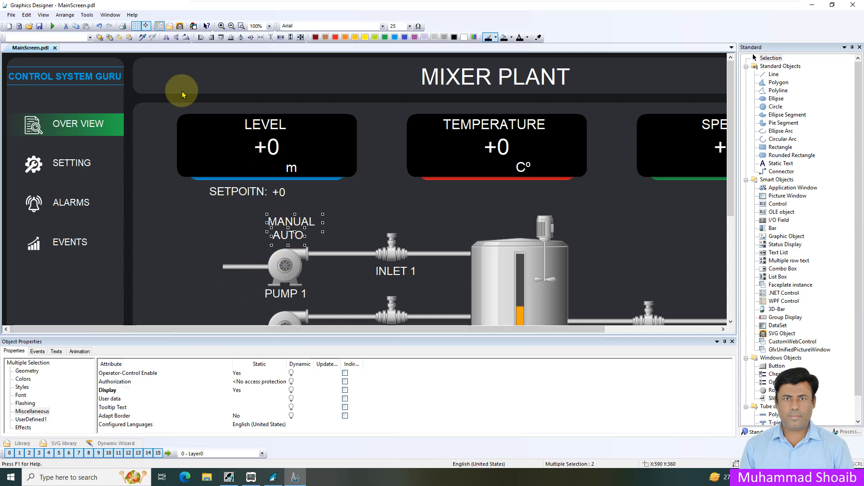
left_click(222, 38)
key("Down")
key("Down")
key("Down")
left_click(288, 225)
left_click_drag(288, 225, 290, 235)
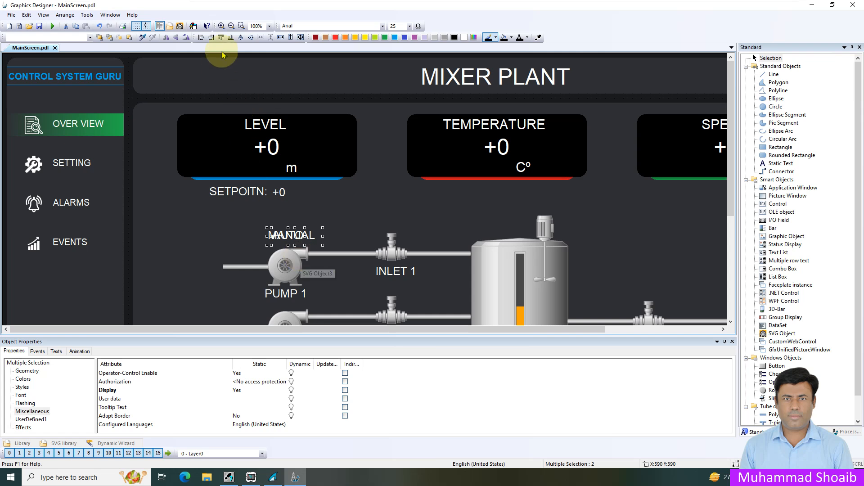
- Center the MANUAL and AUTO labels over each other, shift them together to X 580, and save the picture
left_click(241, 38)
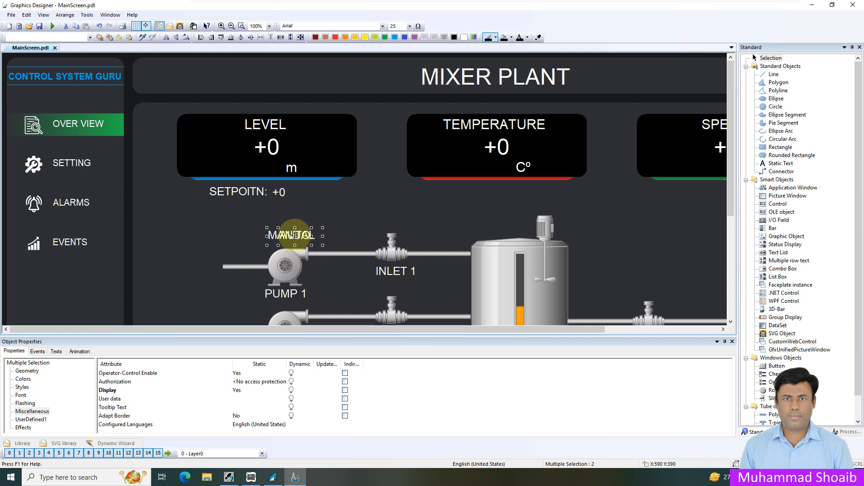
left_click_drag(295, 243, 290, 235)
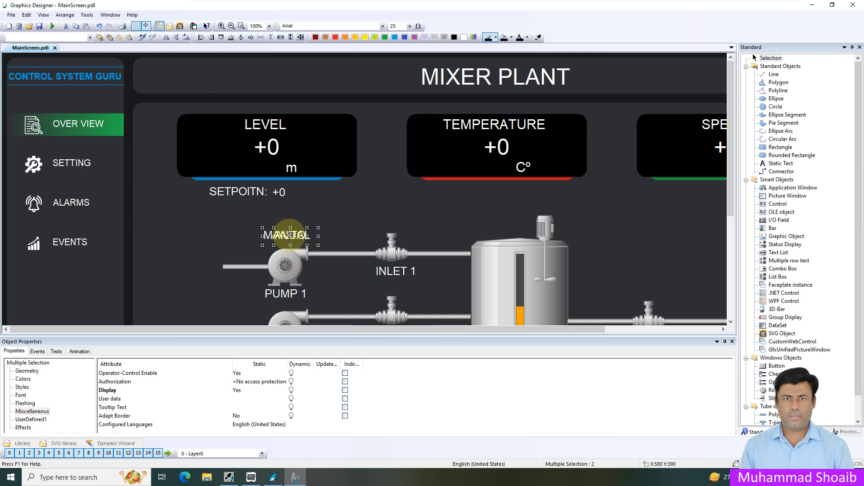
left_click(39, 27)
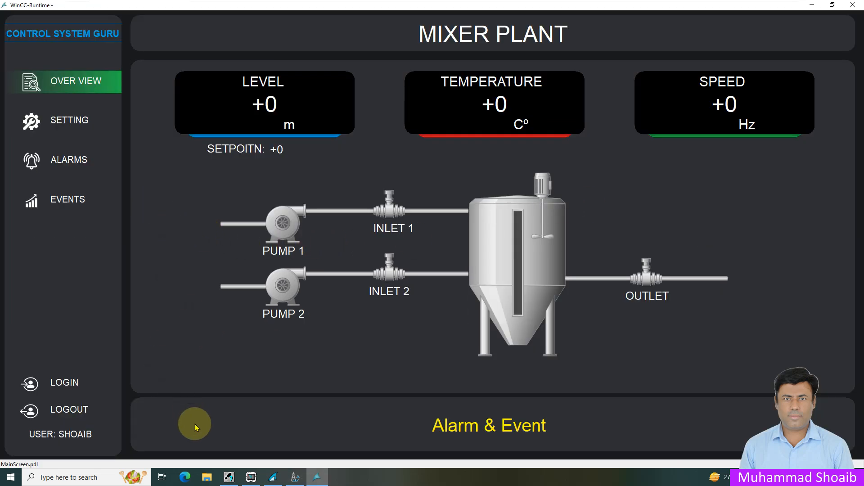
- Switch to S7-PLCSIM and test the Pump 1 labels with IB 0 bits 2 and 3, leaving only bit 3 set, and minimize the simulator
left_click(251, 478)
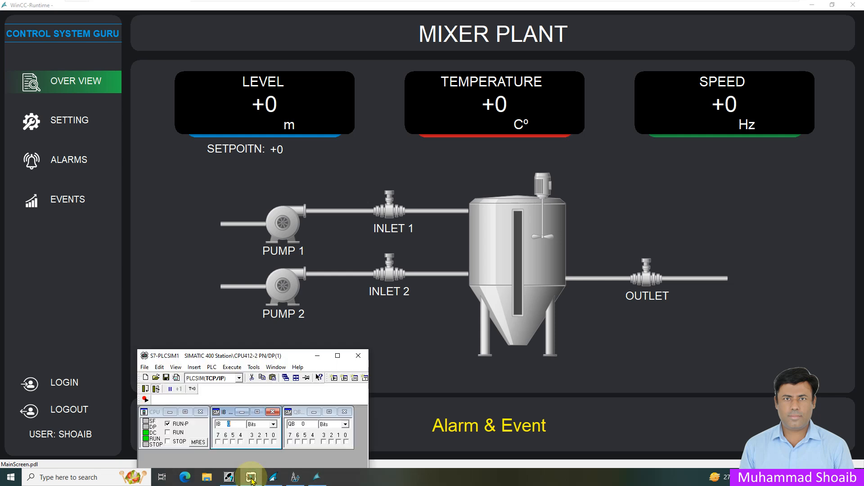
left_click(260, 443)
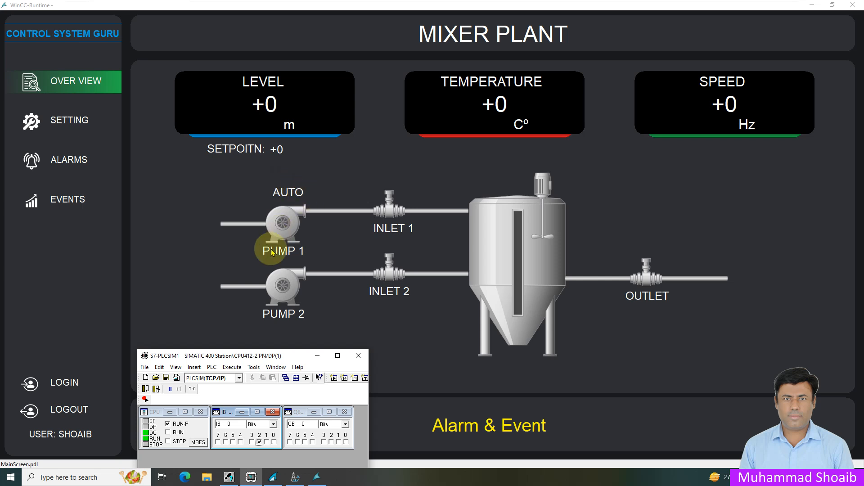
left_click(252, 442)
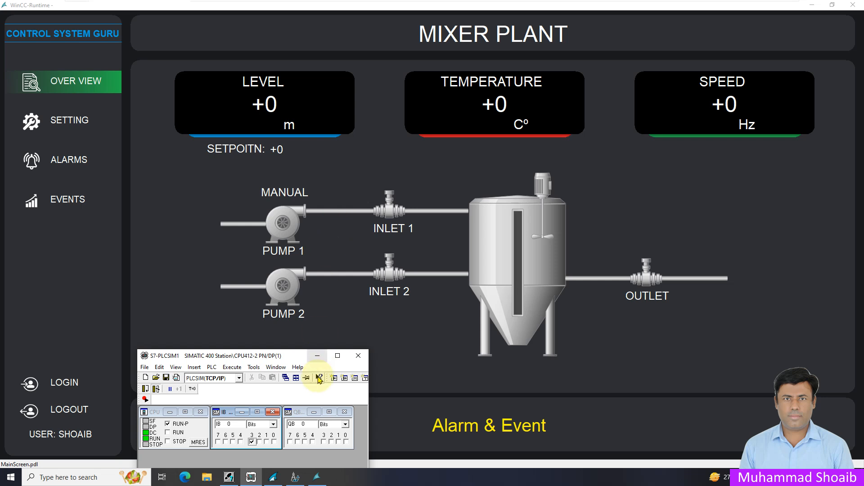
left_click(317, 355)
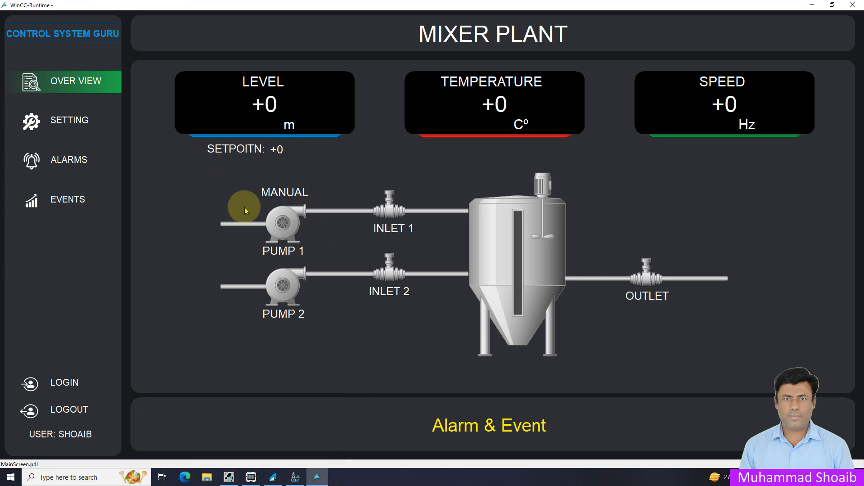